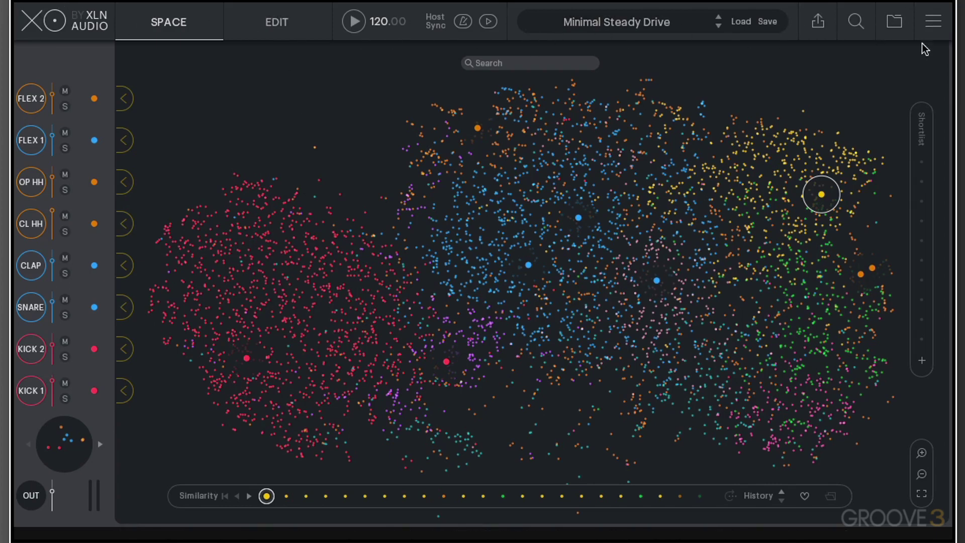
View the About XO information and close it.
{"action": "left_click", "coordinate": [50, 21]}
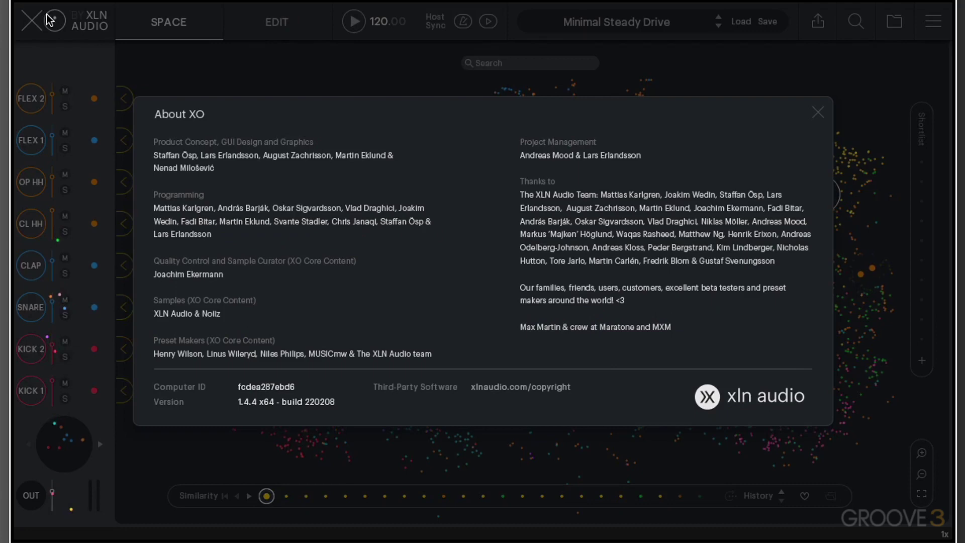
{"action": "left_click", "coordinate": [818, 112]}
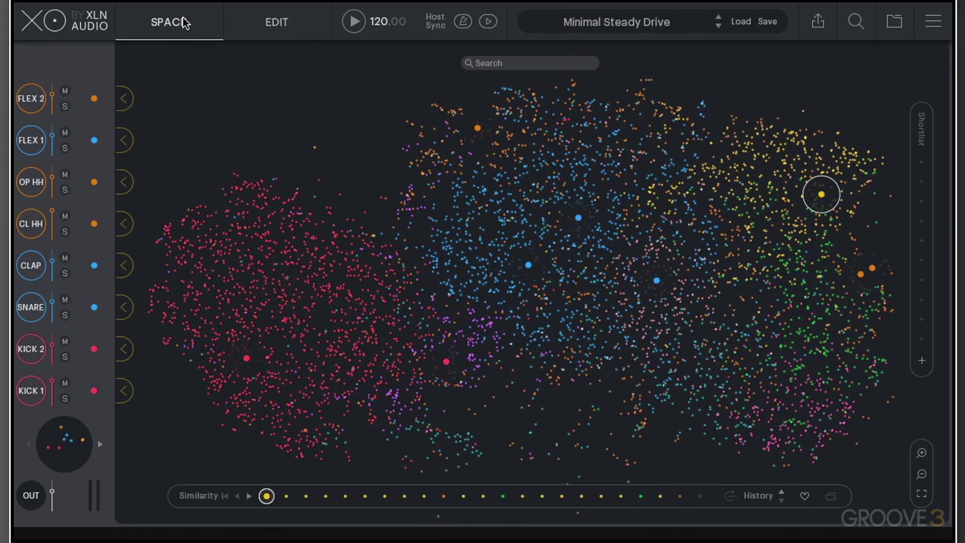
Audition samples across the Space map, from the red kick cluster to a teal sample beside the green cluster.
{"action": "left_click_drag", "start_coordinate": [274, 242], "coordinate": [761, 291]}
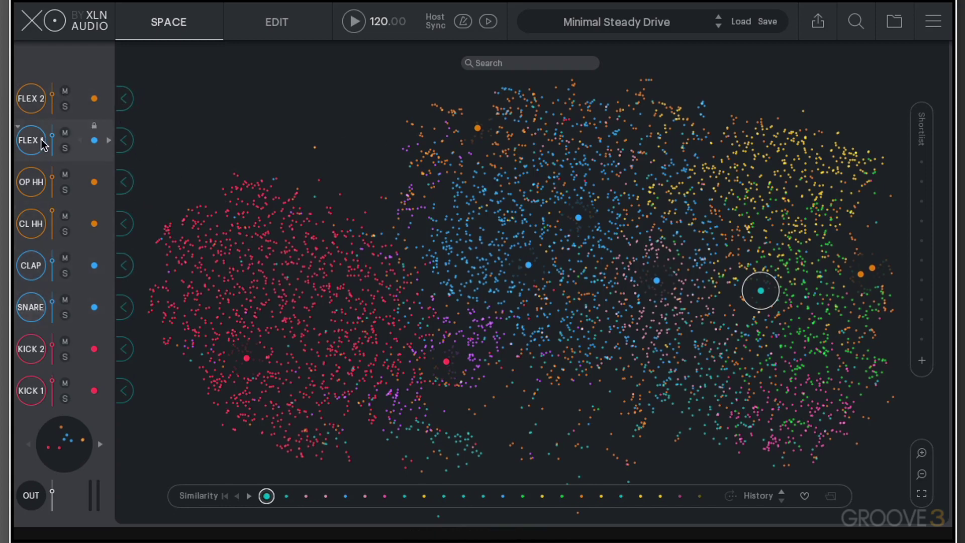
{"action": "mouse_move", "coordinate": [32, 132]}
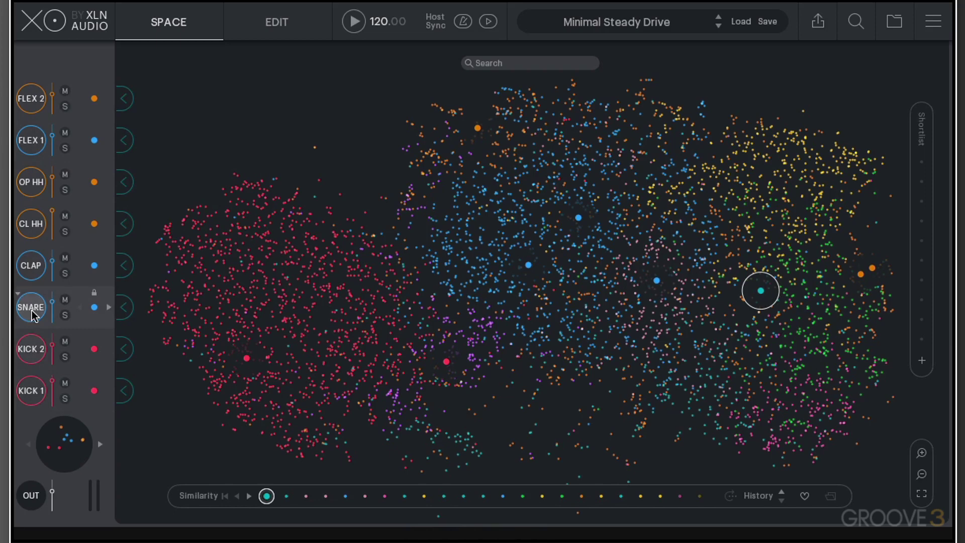
{"action": "mouse_move", "coordinate": [35, 270]}
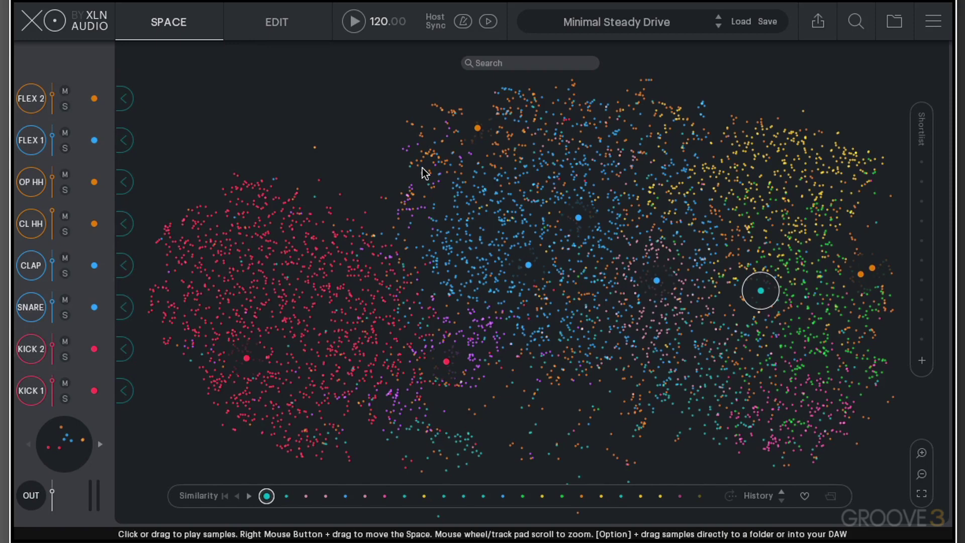
Switch to the Edit page and inspect the Beat Combiner's alternative patterns.
{"action": "left_click", "coordinate": [286, 26]}
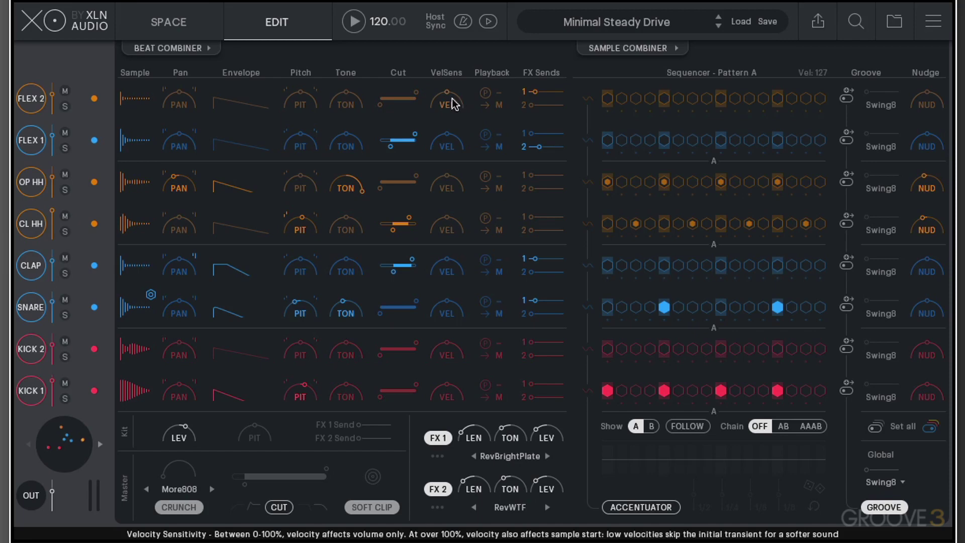
{"action": "left_click", "coordinate": [177, 49]}
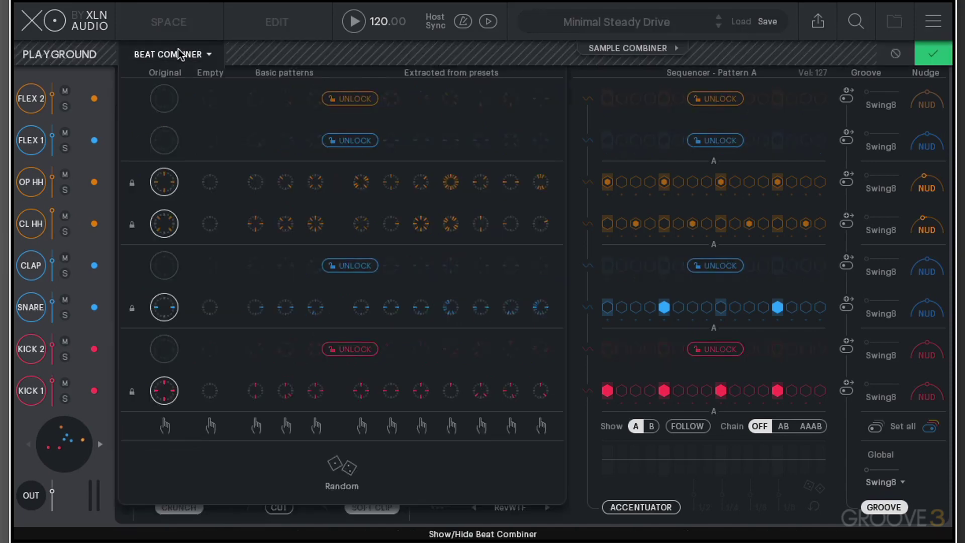
{"action": "left_click", "coordinate": [179, 54]}
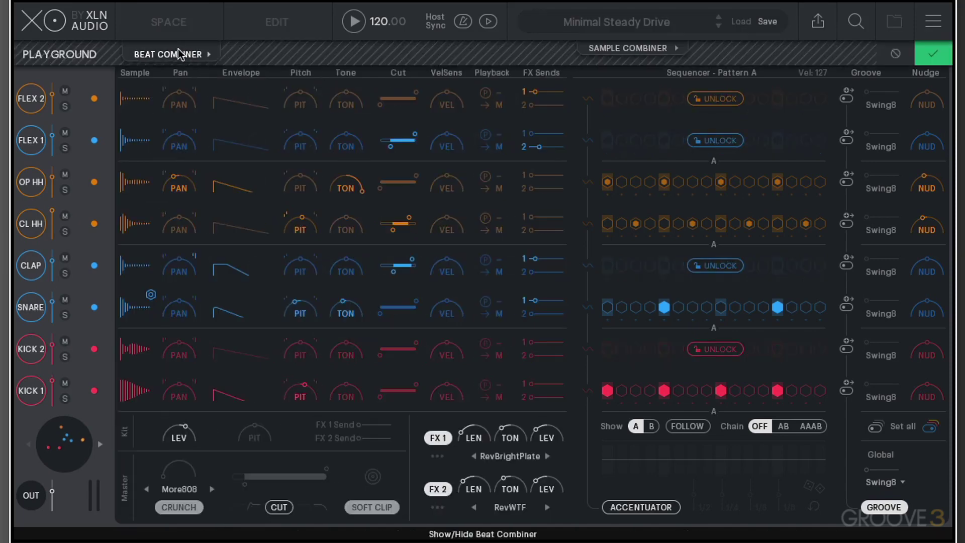
Inspect the Sample Combiner's similar samples, cancel the Playground and return to the Space page.
{"action": "left_click", "coordinate": [634, 49]}
{"action": "left_click", "coordinate": [635, 54]}
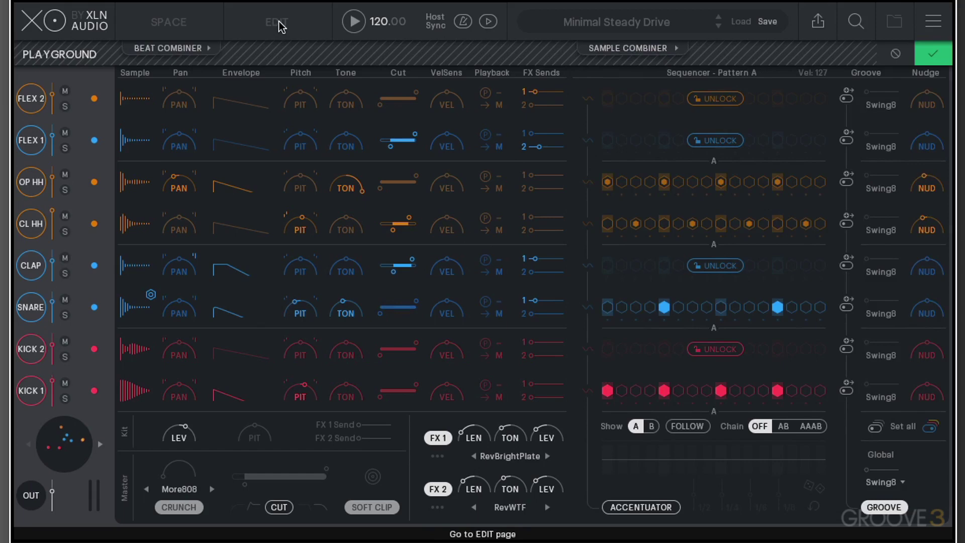
{"action": "left_click", "coordinate": [629, 49]}
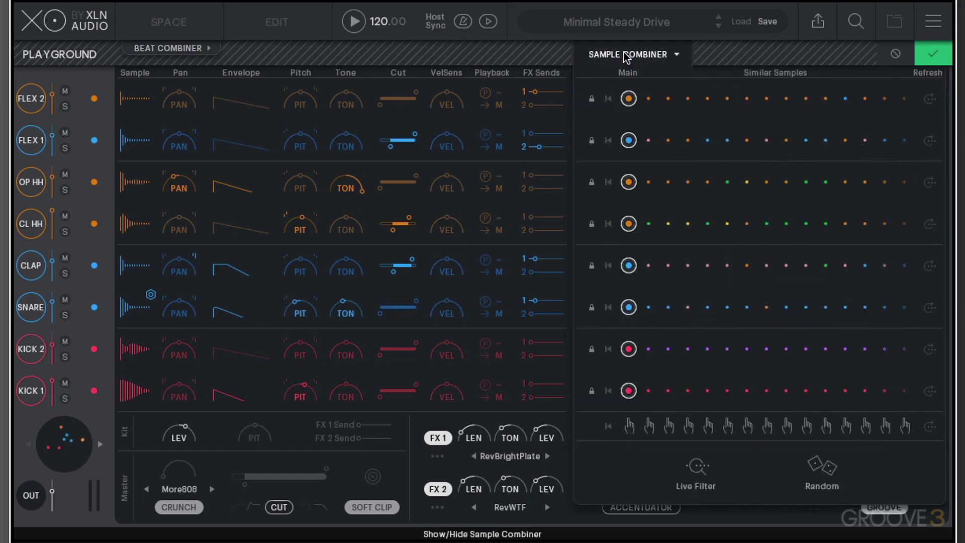
{"action": "left_click", "coordinate": [897, 55]}
{"action": "left_click", "coordinate": [168, 22]}
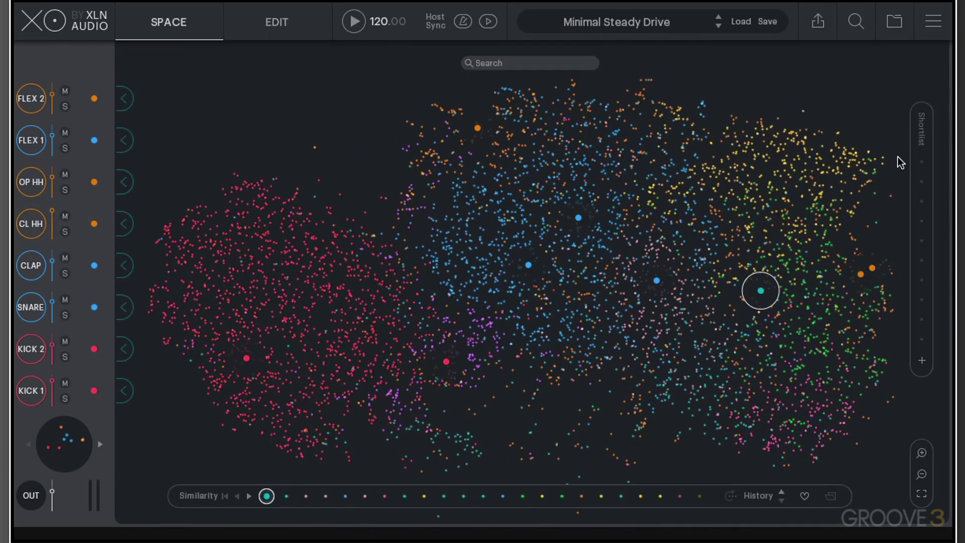
Preview the Minimal Steady Drive beat from the Space page and stop playback.
{"action": "left_click", "coordinate": [921, 453]}
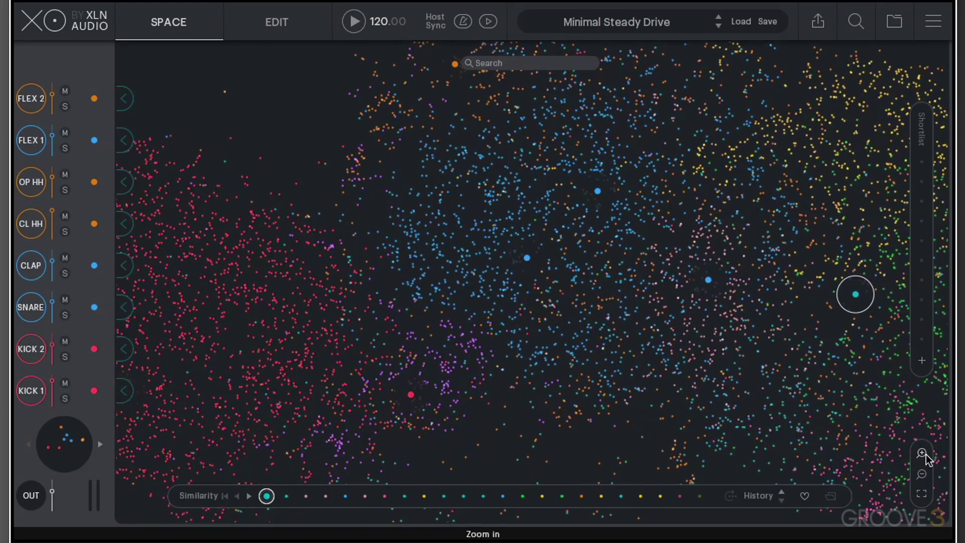
{"action": "left_click", "coordinate": [923, 474]}
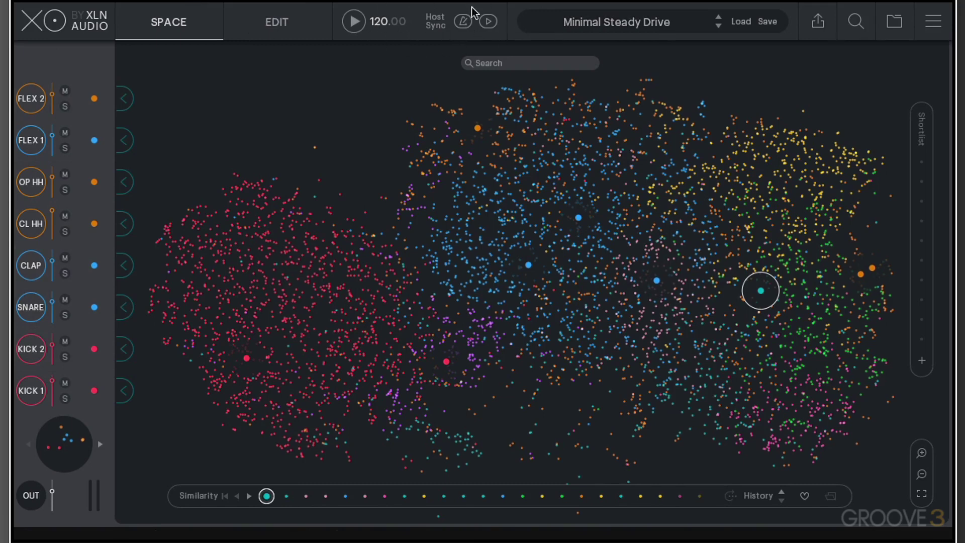
{"action": "left_click", "coordinate": [355, 23]}
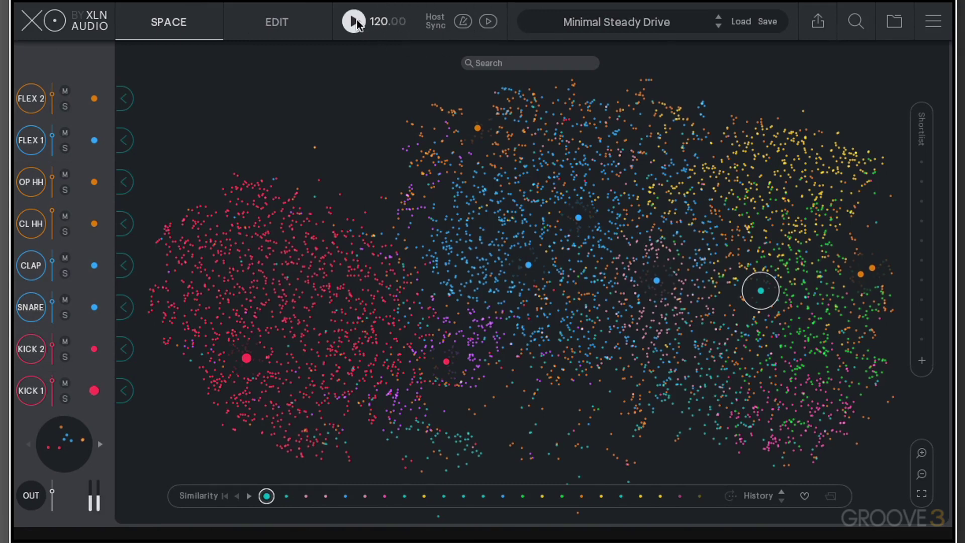
{"action": "left_click", "coordinate": [356, 22]}
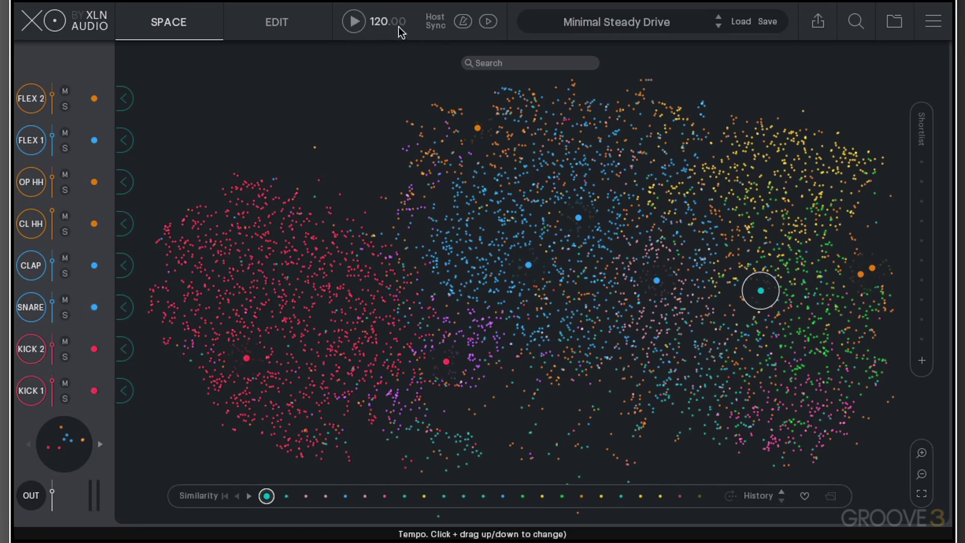
{"action": "left_click", "coordinate": [488, 23]}
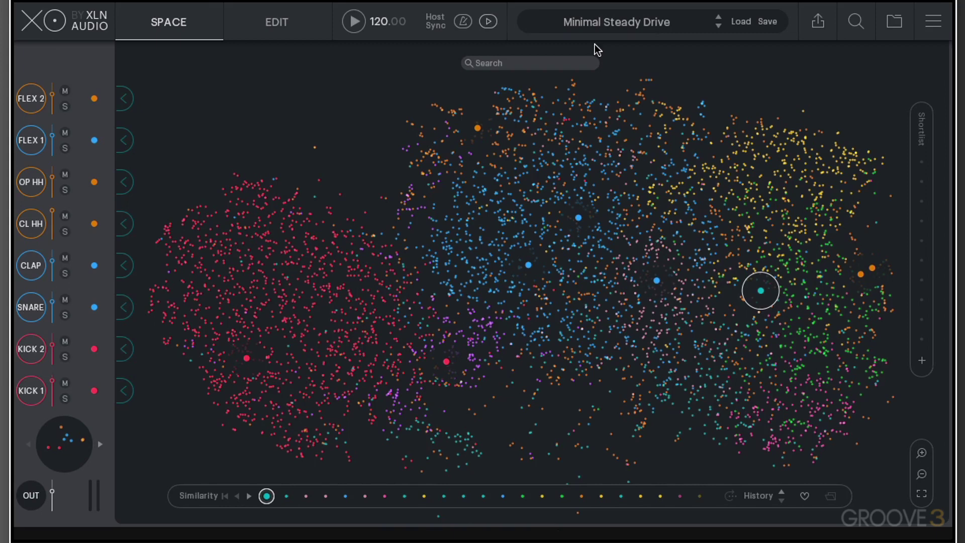
Open the preset browser, select the Manslaughter preset and start playback.
{"action": "left_click", "coordinate": [662, 24]}
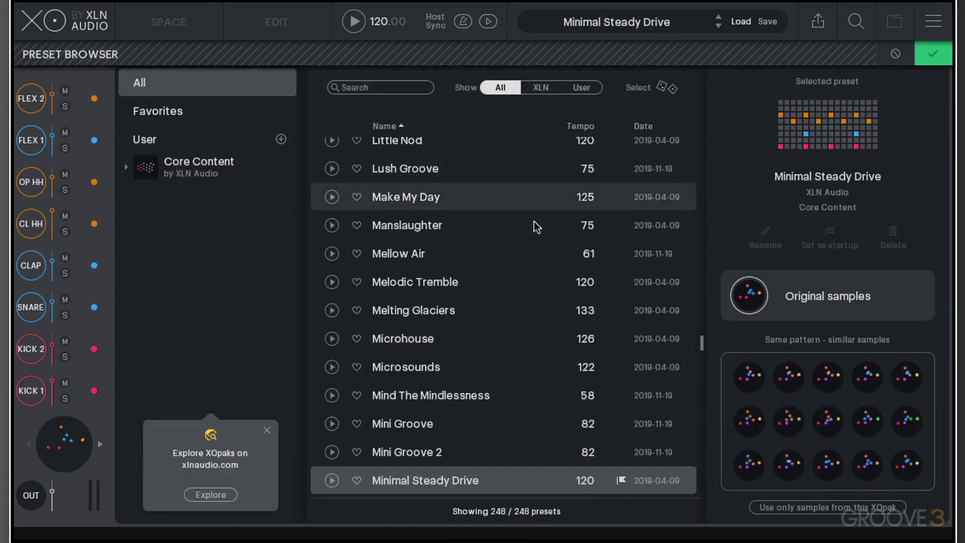
{"action": "left_click", "coordinate": [422, 226]}
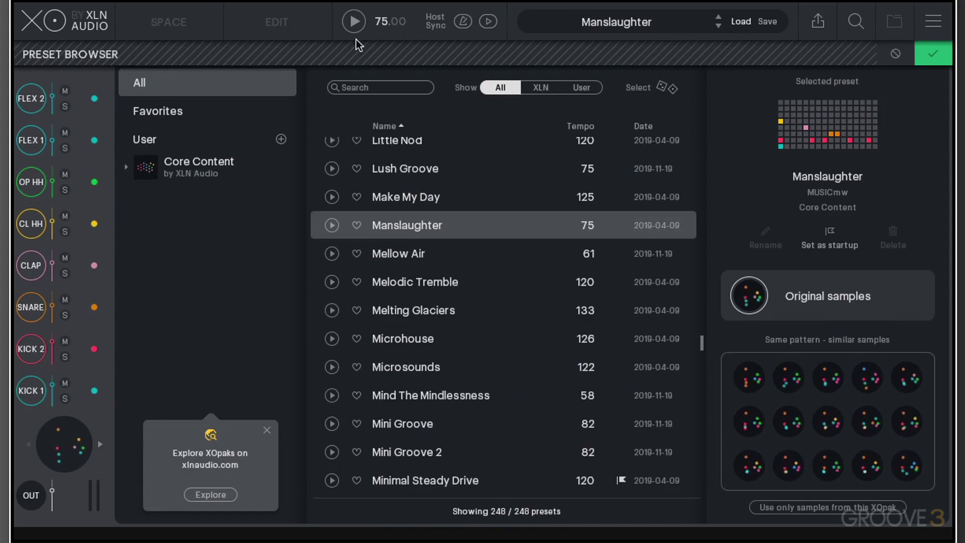
{"action": "left_click", "coordinate": [353, 23]}
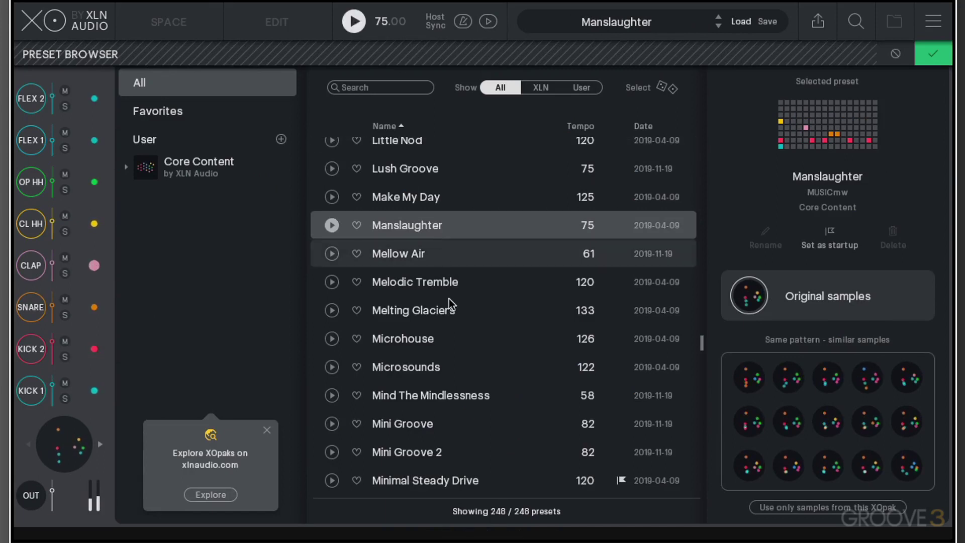
Audition further presets during playback, including Melodic Tremble, Minimal Steady Drive and Nerve Racker.
{"action": "left_click", "coordinate": [414, 285]}
{"action": "scroll", "coordinate": [418, 309], "scroll_direction": "down", "scroll_amount": 2}
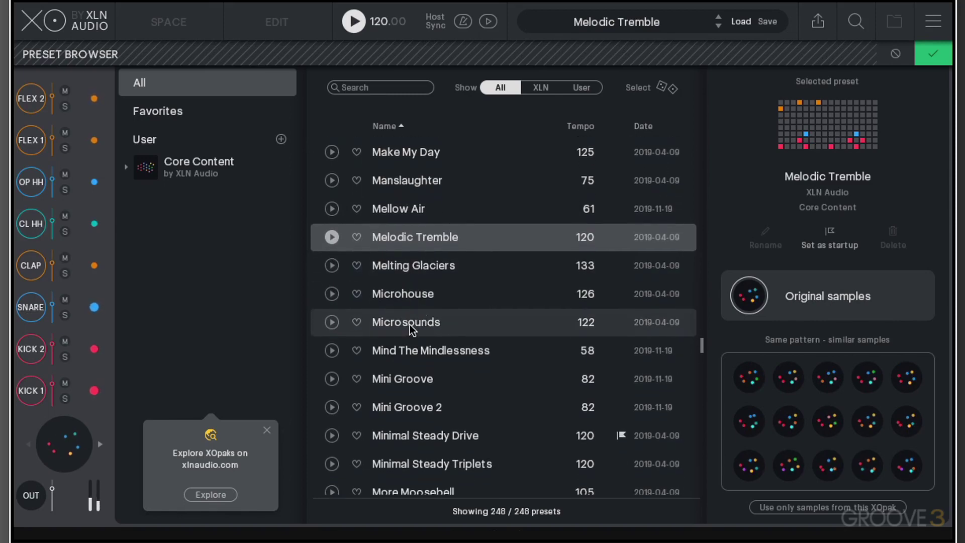
{"action": "left_click", "coordinate": [410, 323]}
{"action": "scroll", "coordinate": [410, 323], "scroll_direction": "down", "scroll_amount": 1}
{"action": "scroll", "coordinate": [417, 323], "scroll_direction": "down", "scroll_amount": 1}
{"action": "left_click", "coordinate": [430, 369]}
{"action": "scroll", "coordinate": [430, 363], "scroll_direction": "down", "scroll_amount": 4}
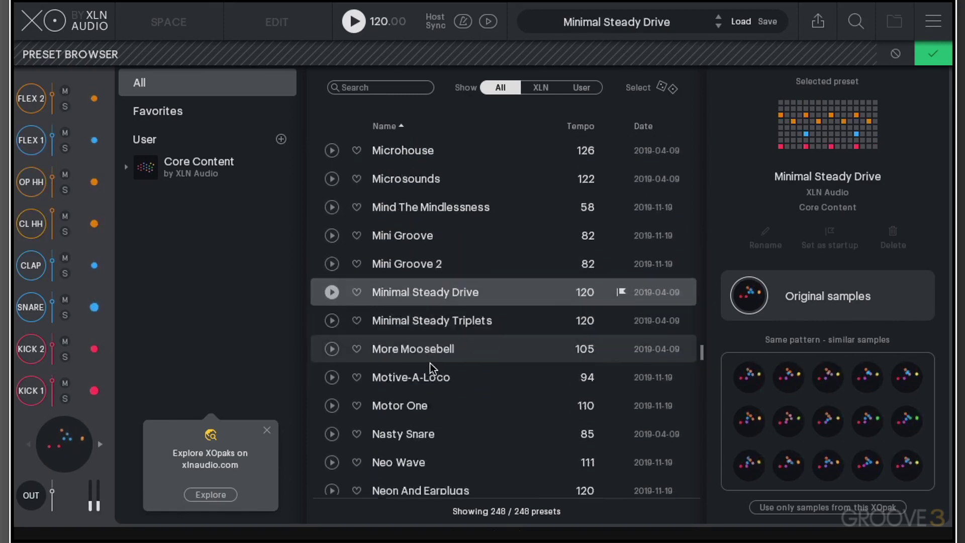
{"action": "left_click", "coordinate": [418, 327]}
{"action": "scroll", "coordinate": [420, 282], "scroll_direction": "down", "scroll_amount": 3}
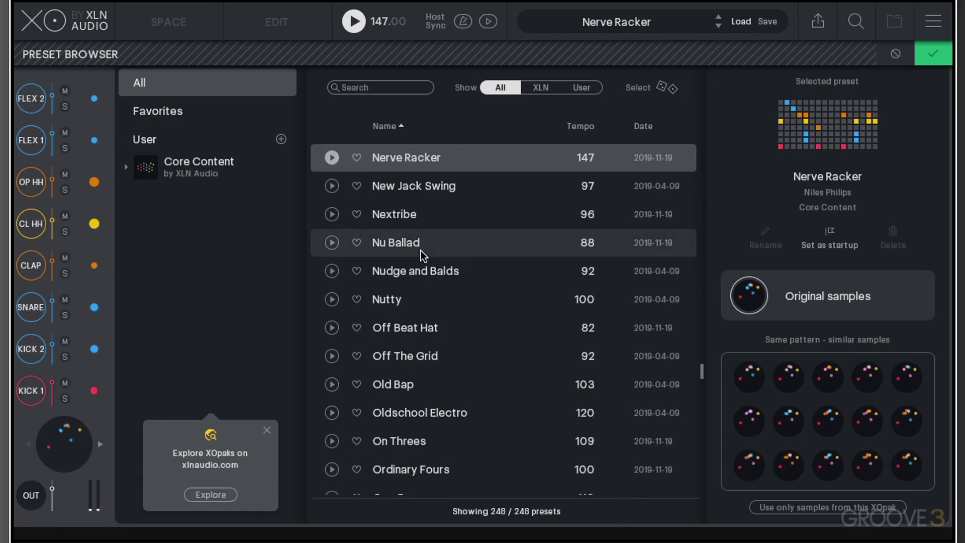
Select the New Jack Swing preset, listen to it and stop playback.
{"action": "scroll", "coordinate": [417, 231], "scroll_direction": "up", "scroll_amount": 1}
{"action": "left_click", "coordinate": [415, 211]}
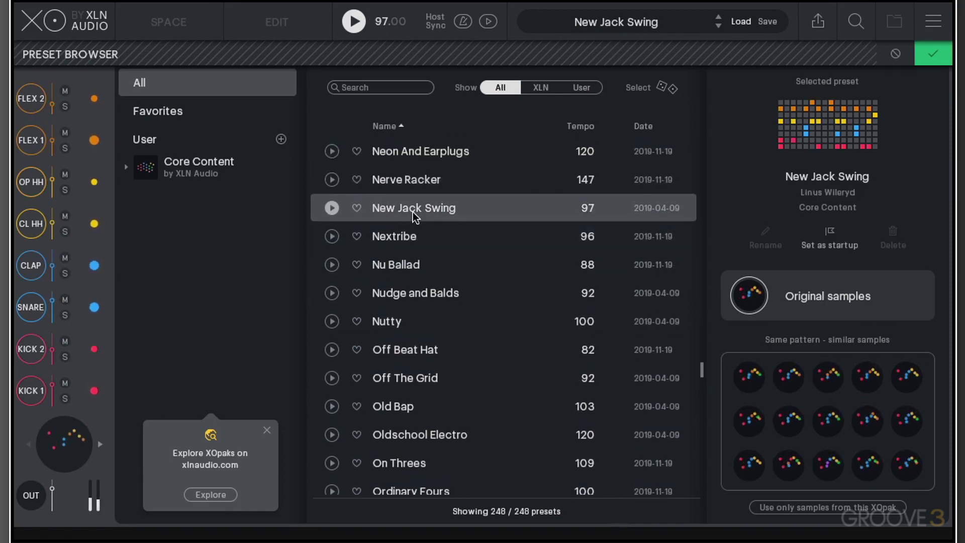
{"action": "left_click", "coordinate": [355, 22]}
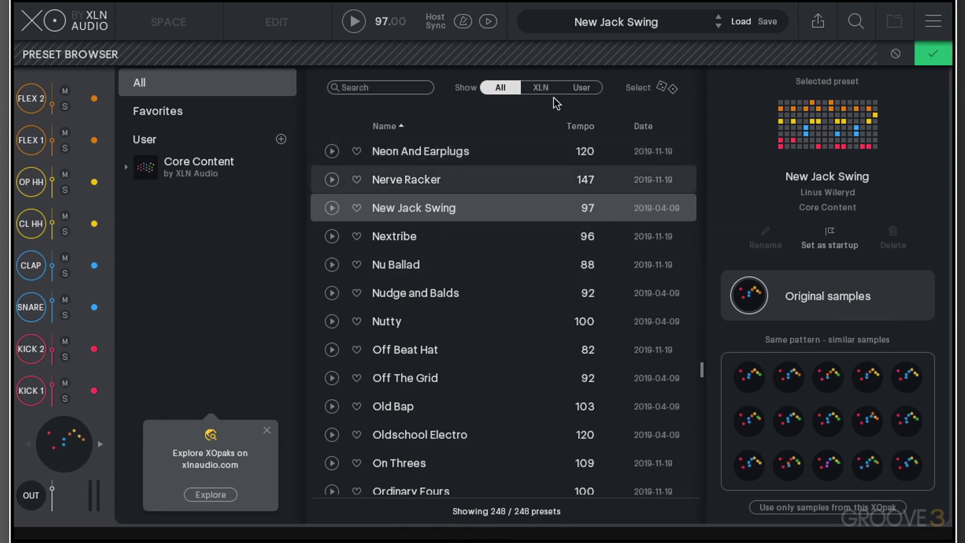
Compare New Jack Swing's playback with host tempo sync enabled and disabled, leaving sync off and playback stopped.
{"action": "left_click", "coordinate": [455, 21]}
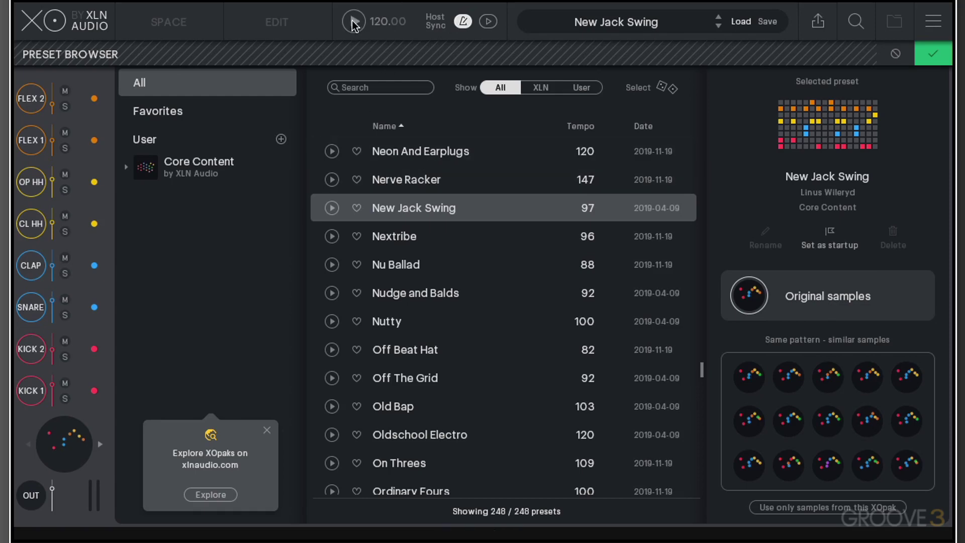
{"action": "left_click", "coordinate": [355, 22]}
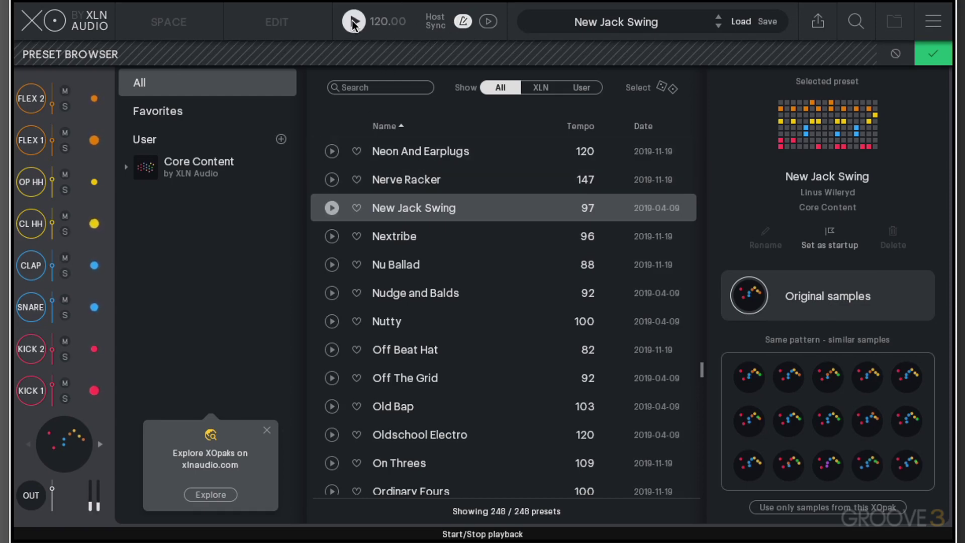
{"action": "left_click", "coordinate": [355, 22]}
{"action": "left_click", "coordinate": [464, 22]}
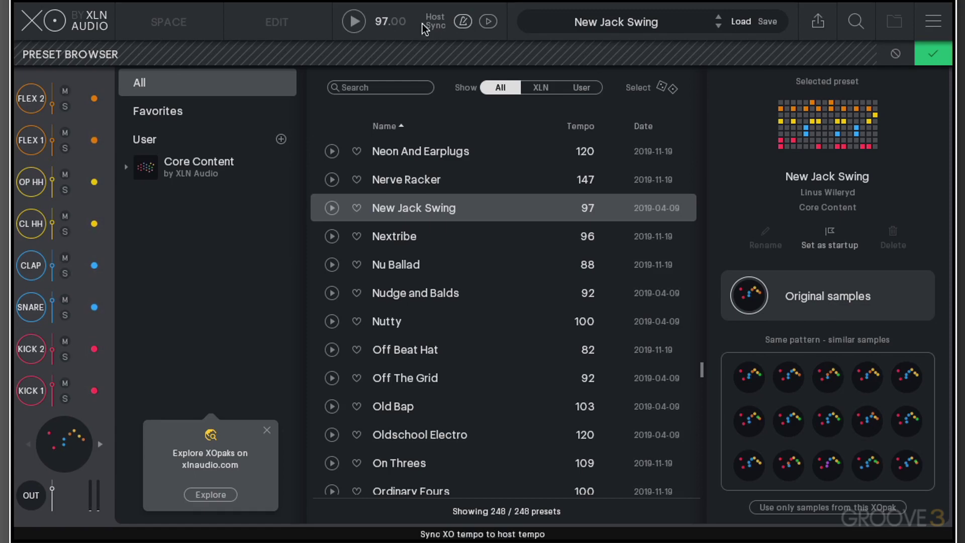
{"action": "left_click", "coordinate": [360, 22]}
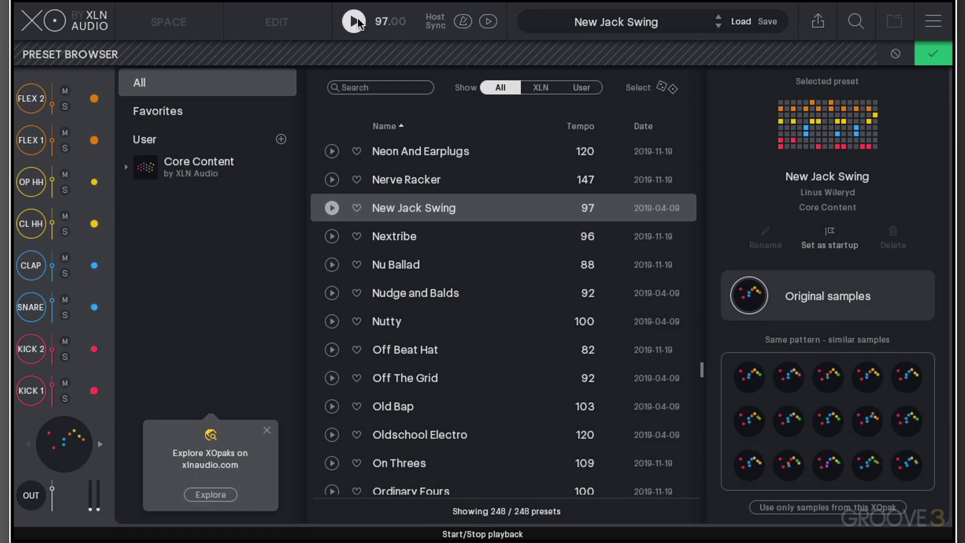
{"action": "left_click", "coordinate": [357, 22]}
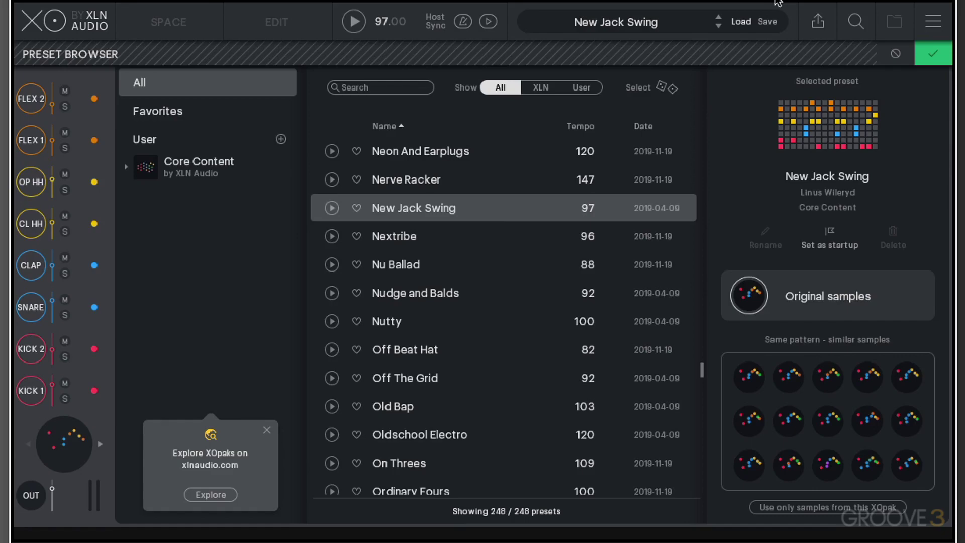
Close the preset browser with New Jack Swing loaded and return to the Space page.
{"action": "left_click", "coordinate": [623, 25]}
{"action": "left_click", "coordinate": [622, 24]}
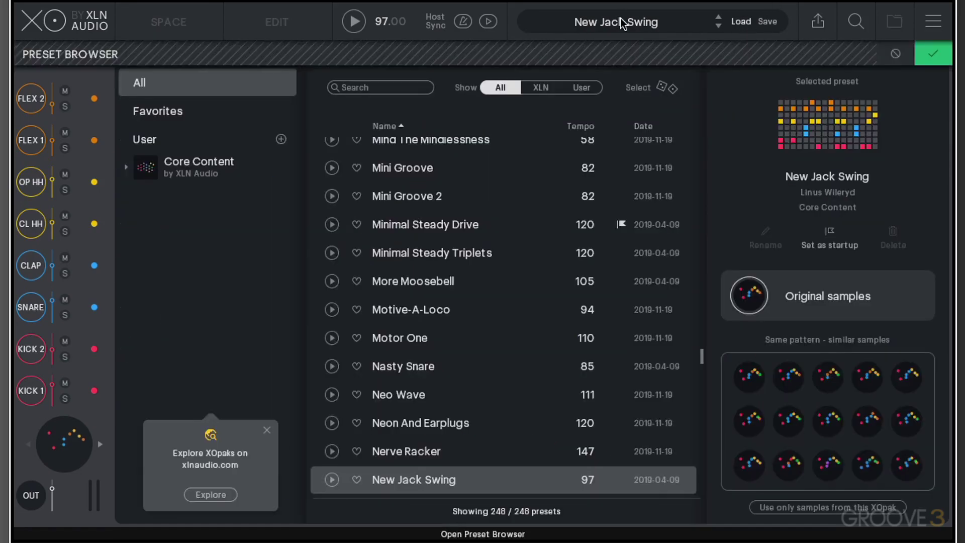
{"action": "left_click", "coordinate": [622, 23]}
{"action": "left_click", "coordinate": [743, 23]}
{"action": "left_click", "coordinate": [743, 23]}
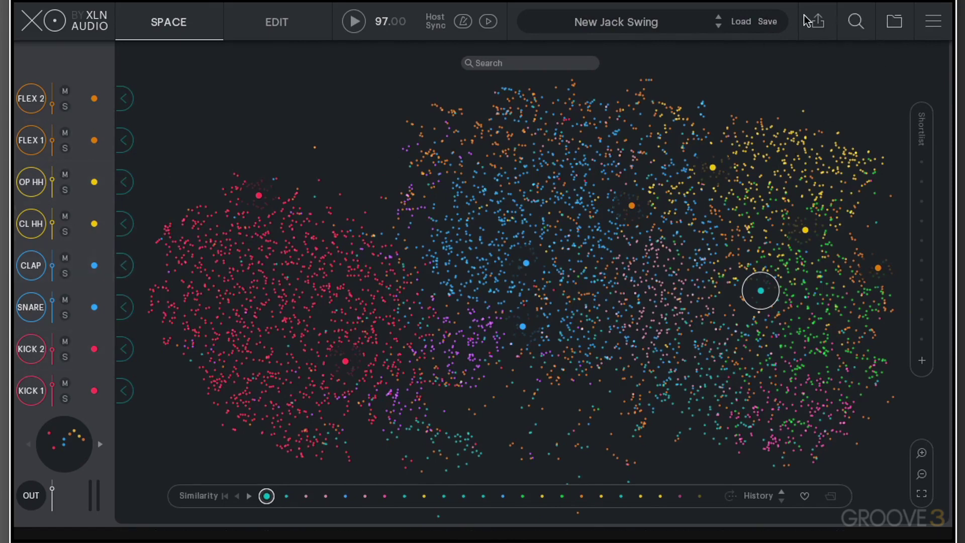
View the export folder setup and close it without choosing a folder.
{"action": "left_click", "coordinate": [819, 24]}
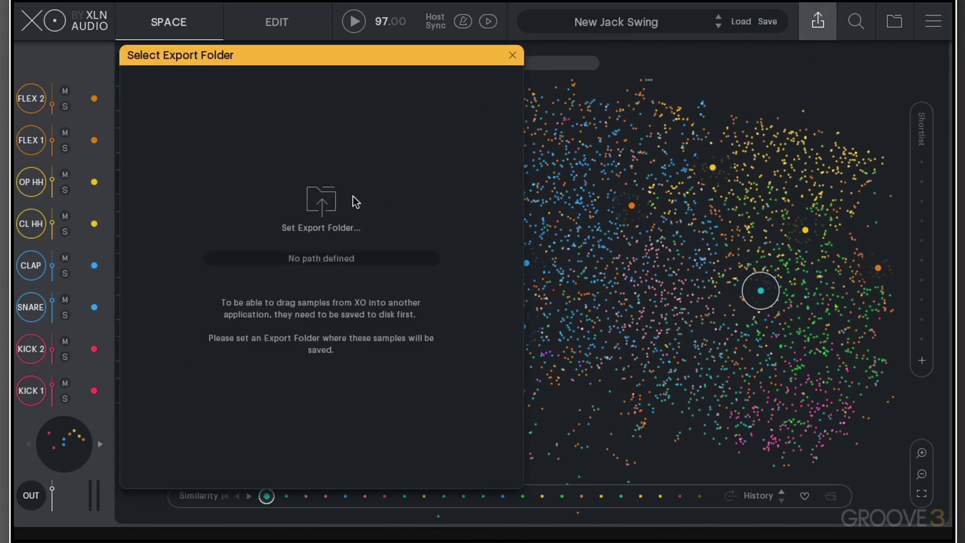
{"action": "left_click", "coordinate": [832, 28]}
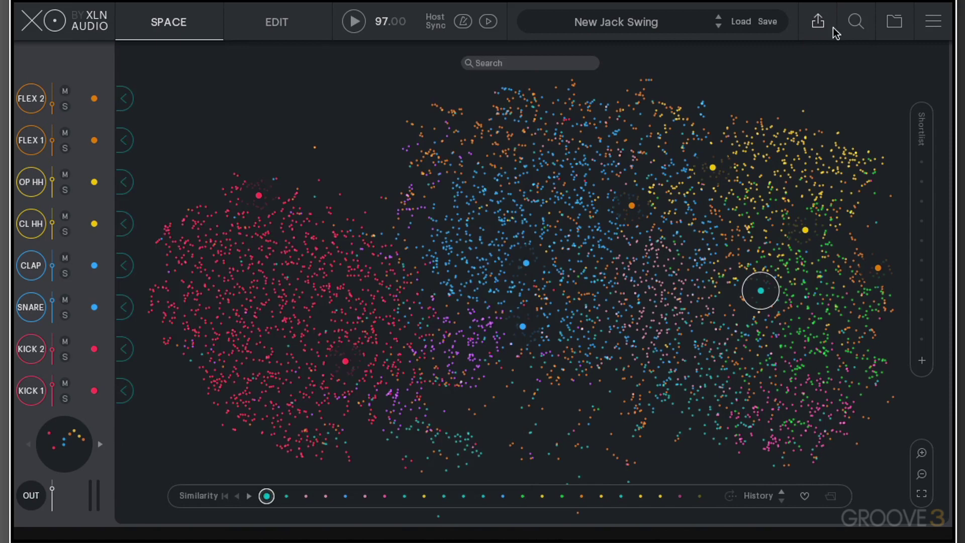
Open Search & Filter and restrict the Space map to Kick samples.
{"action": "left_click", "coordinate": [862, 23]}
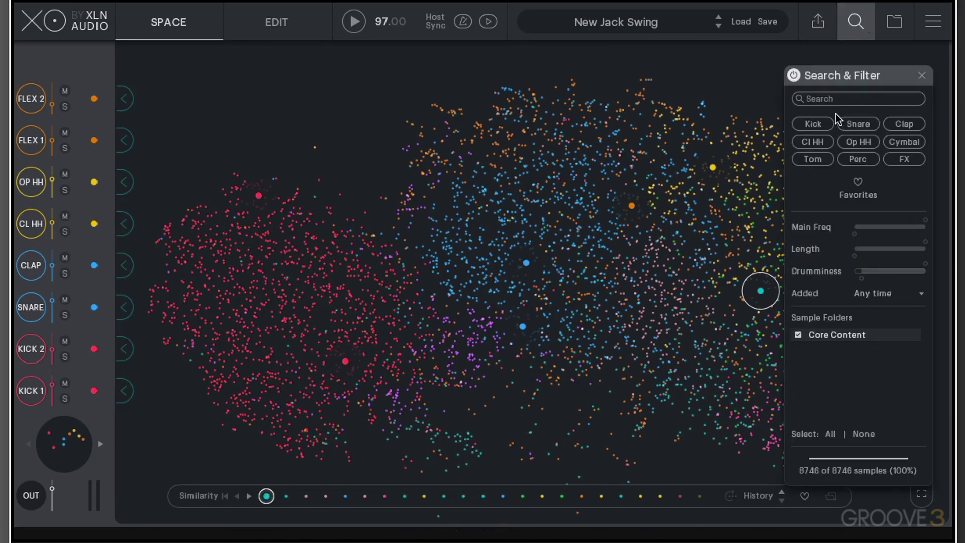
{"action": "left_click", "coordinate": [818, 124]}
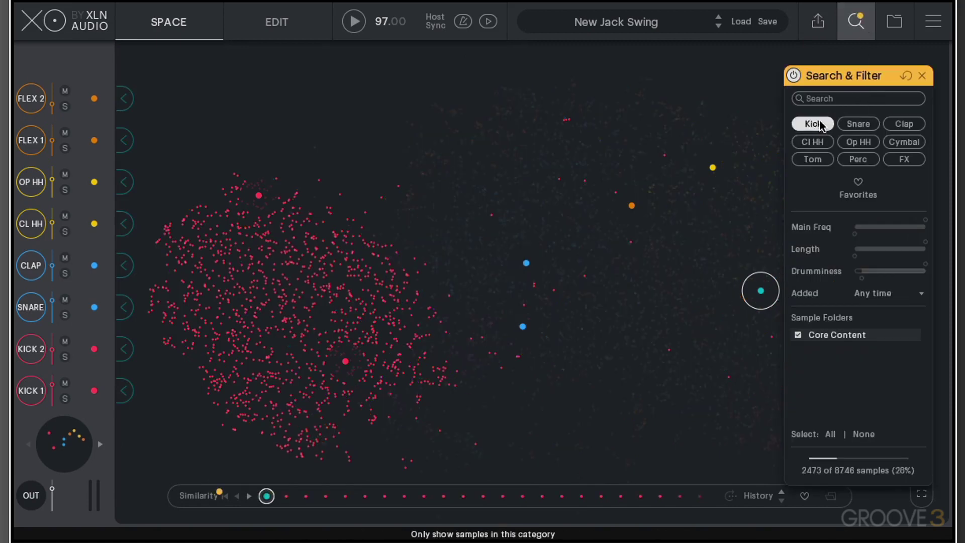
Preview the Snare and Cymbal filters instead of Kick, leaving all category filters off, and open the sample folders.
{"action": "left_click", "coordinate": [819, 123]}
{"action": "left_click", "coordinate": [864, 123]}
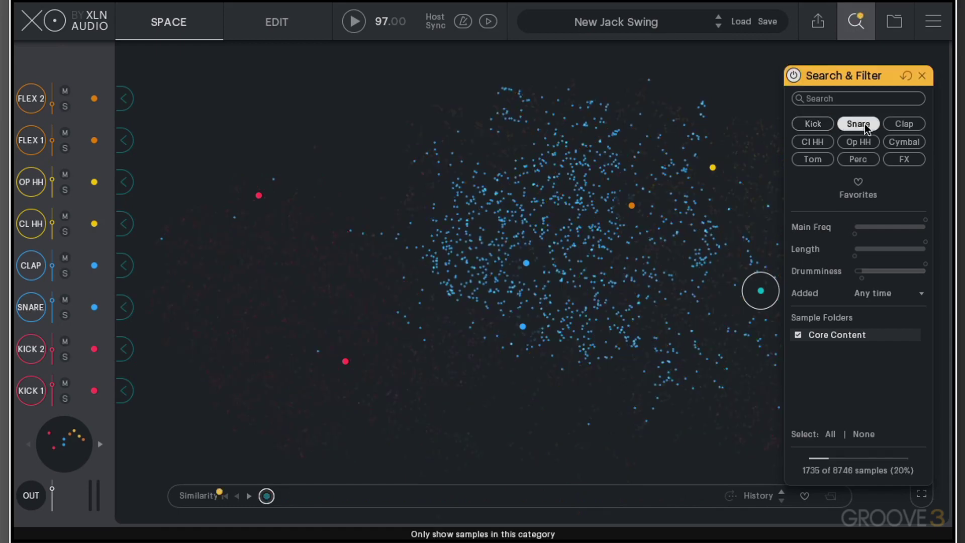
{"action": "left_click", "coordinate": [871, 124]}
{"action": "left_click", "coordinate": [904, 142]}
{"action": "left_click", "coordinate": [904, 142]}
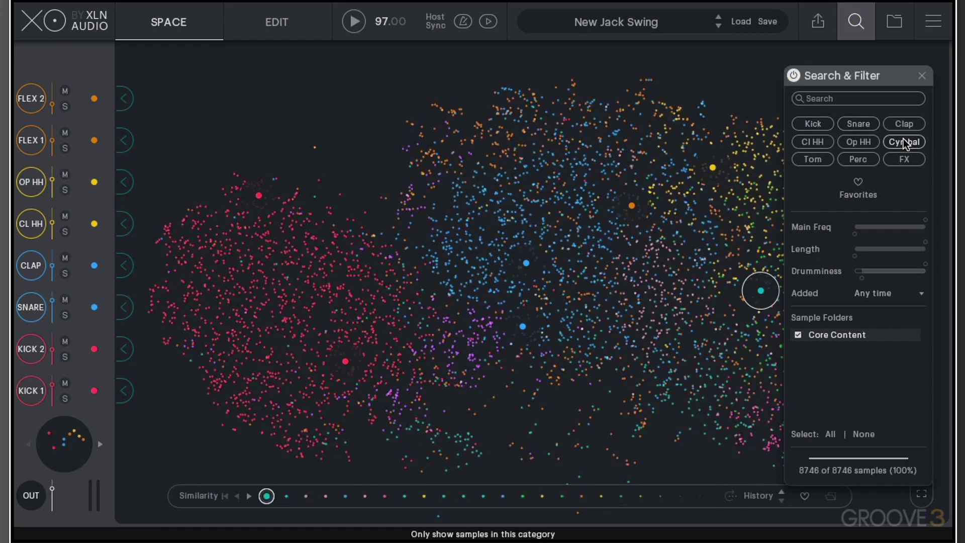
{"action": "left_click", "coordinate": [894, 22]}
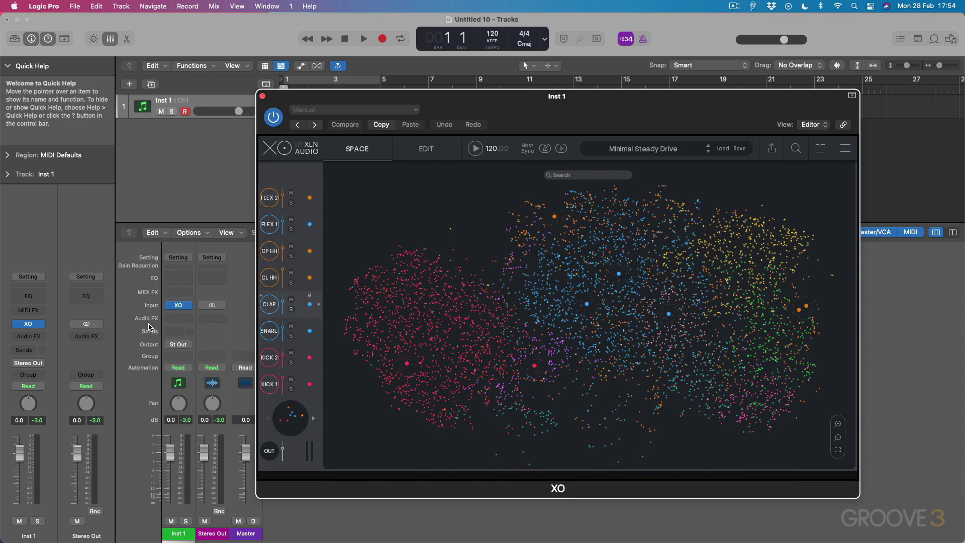
In Logic Pro, reload XO on the Inst 1 channel as Multi-Output (9xStereo), dismiss its welcome screen and add two aux channels.
{"action": "left_click", "coordinate": [189, 307]}
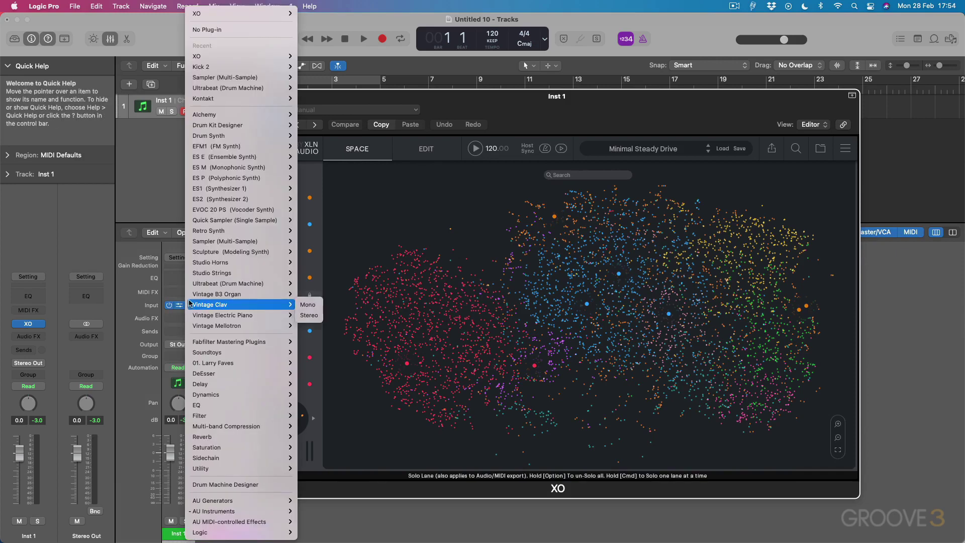
{"action": "mouse_move", "coordinate": [250, 18]}
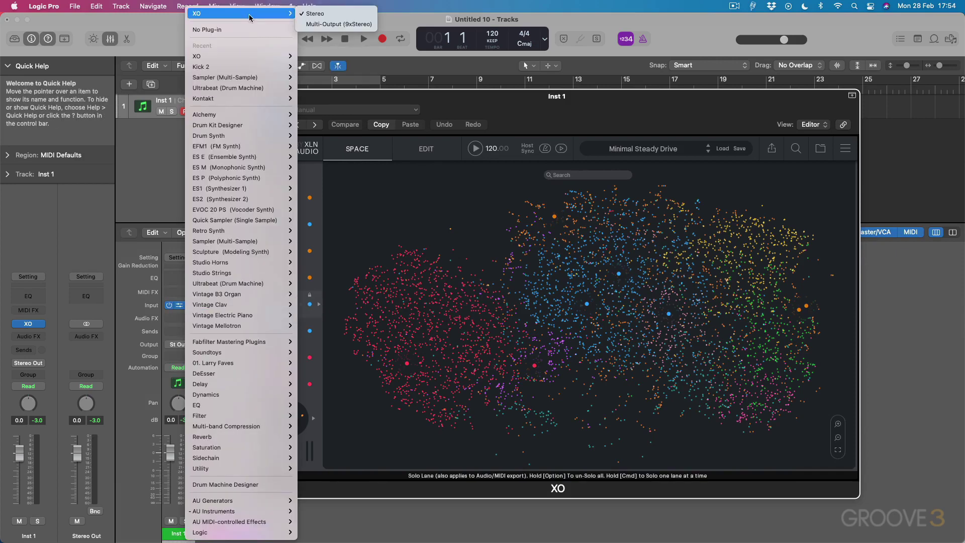
{"action": "left_click", "coordinate": [334, 25]}
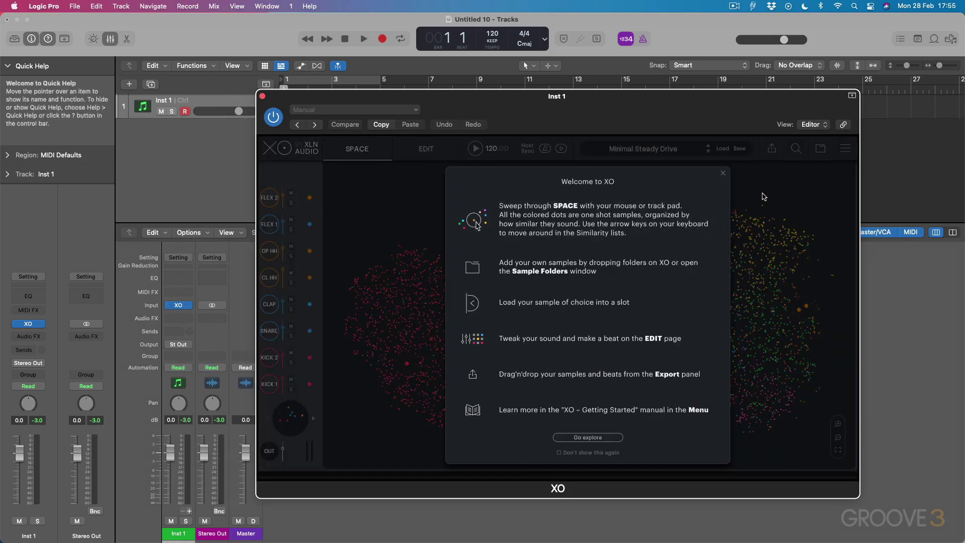
{"action": "left_click", "coordinate": [724, 175]}
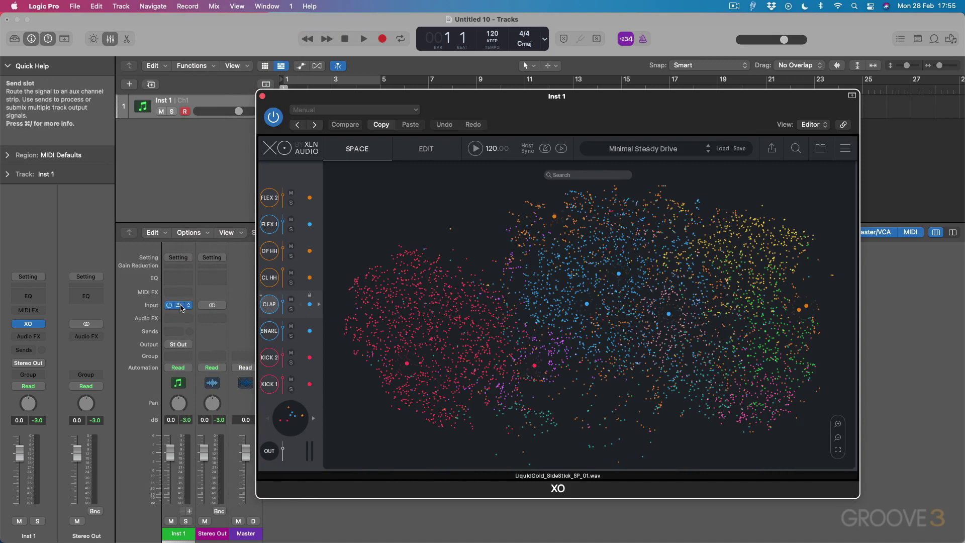
{"action": "left_click", "coordinate": [190, 512]}
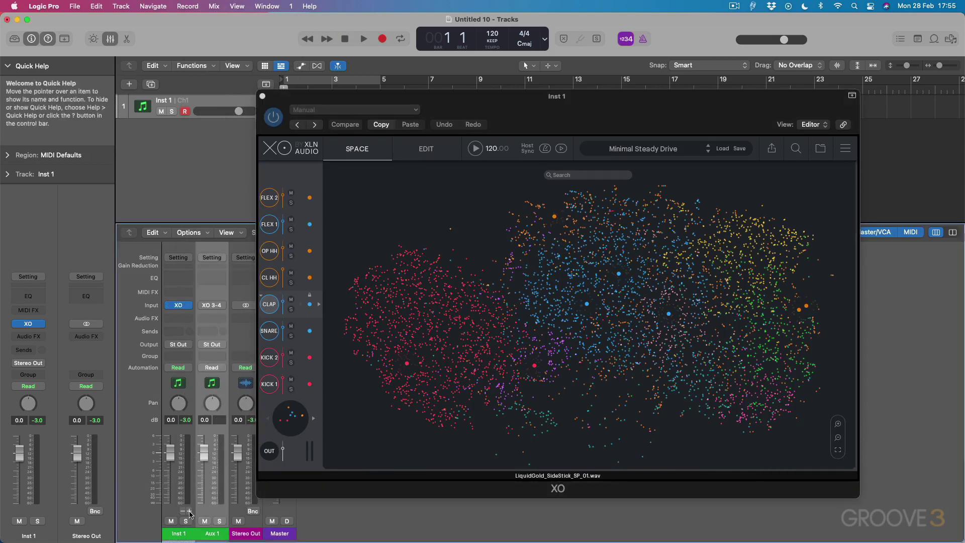
{"action": "left_click", "coordinate": [189, 512]}
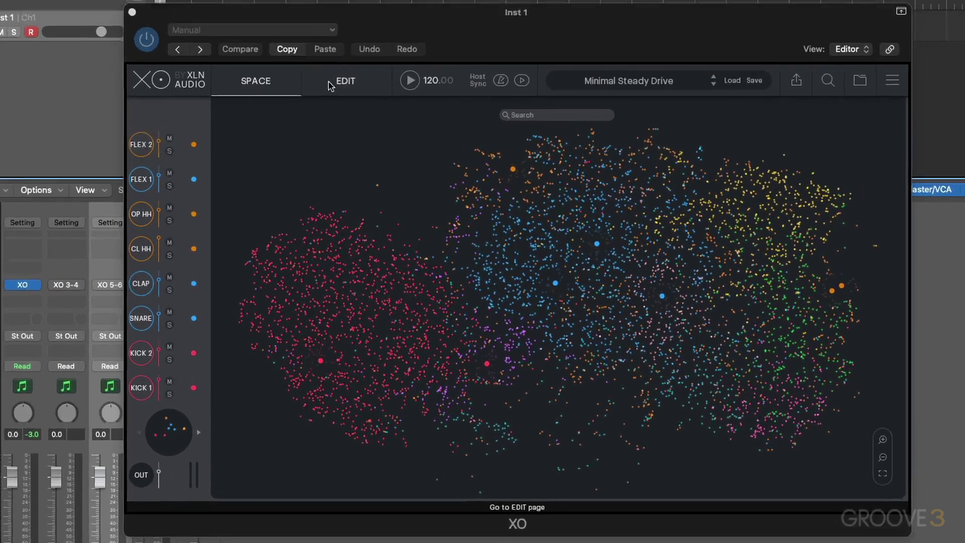
On XO's Edit page, route the Kick 1 output to Bus 1 and the Snare output to Bus 2.
{"action": "left_click", "coordinate": [418, 150]}
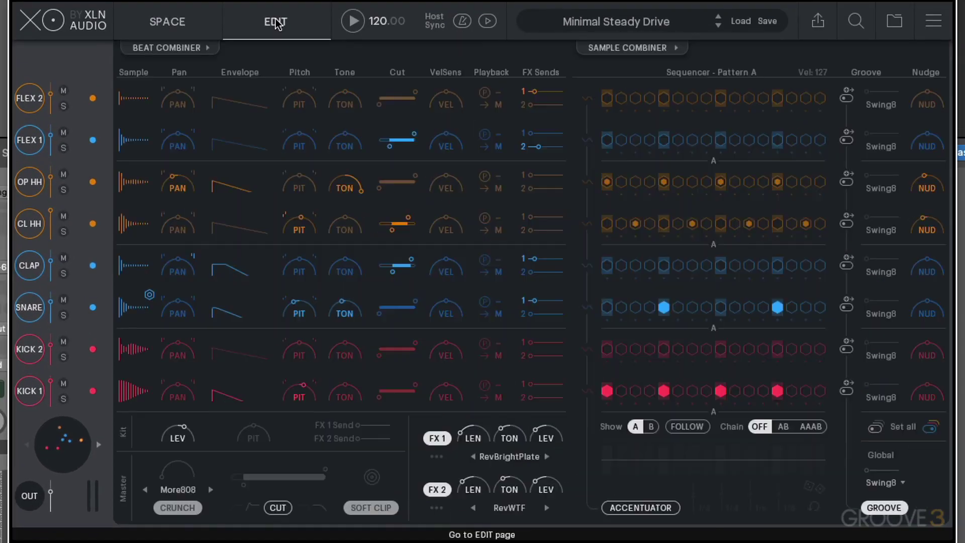
{"action": "left_click", "coordinate": [499, 398]}
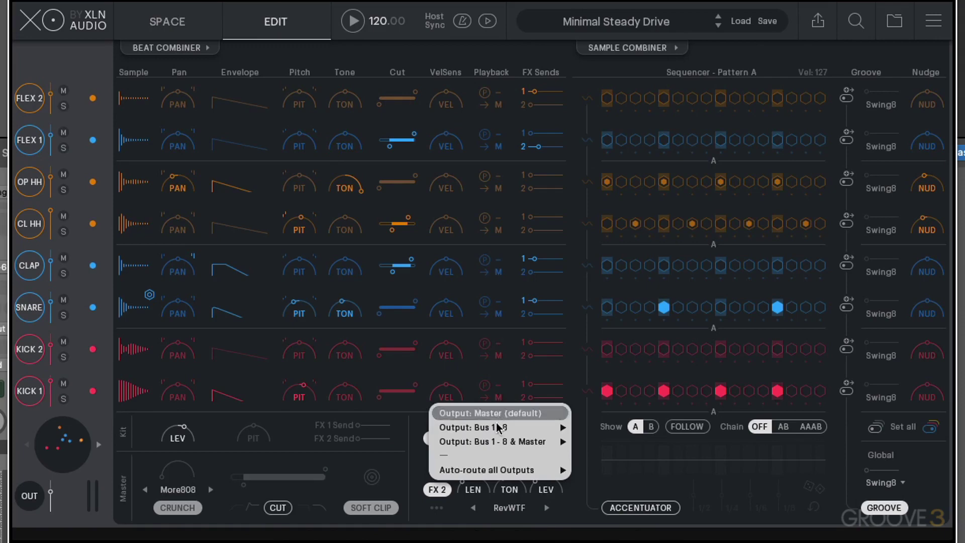
{"action": "mouse_move", "coordinate": [500, 428]}
{"action": "left_click", "coordinate": [605, 433]}
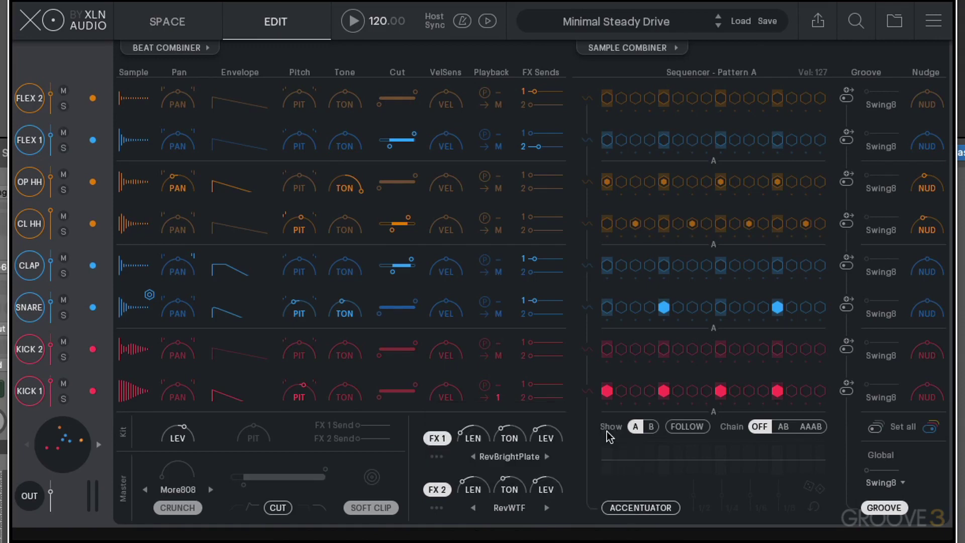
{"action": "left_click", "coordinate": [499, 316]}
{"action": "mouse_move", "coordinate": [503, 344]}
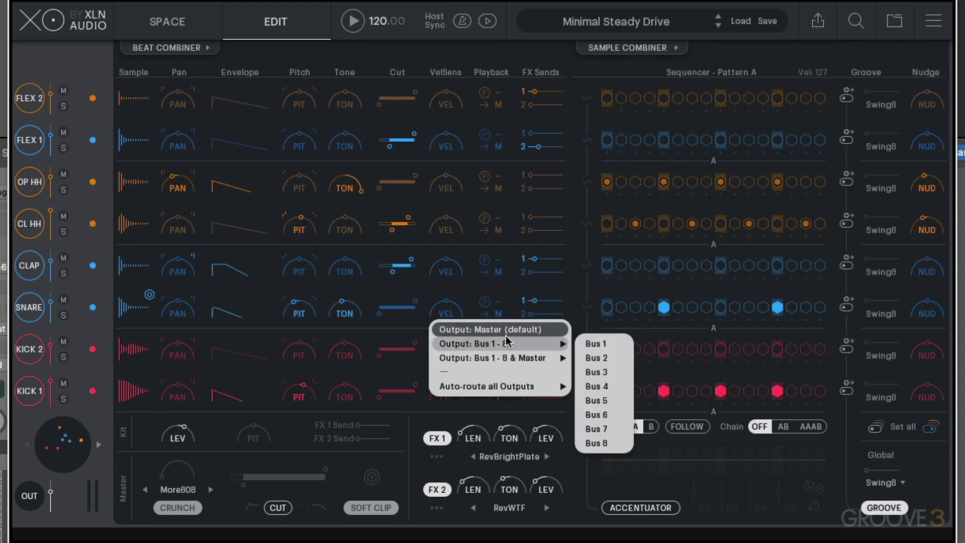
{"action": "left_click", "coordinate": [593, 358]}
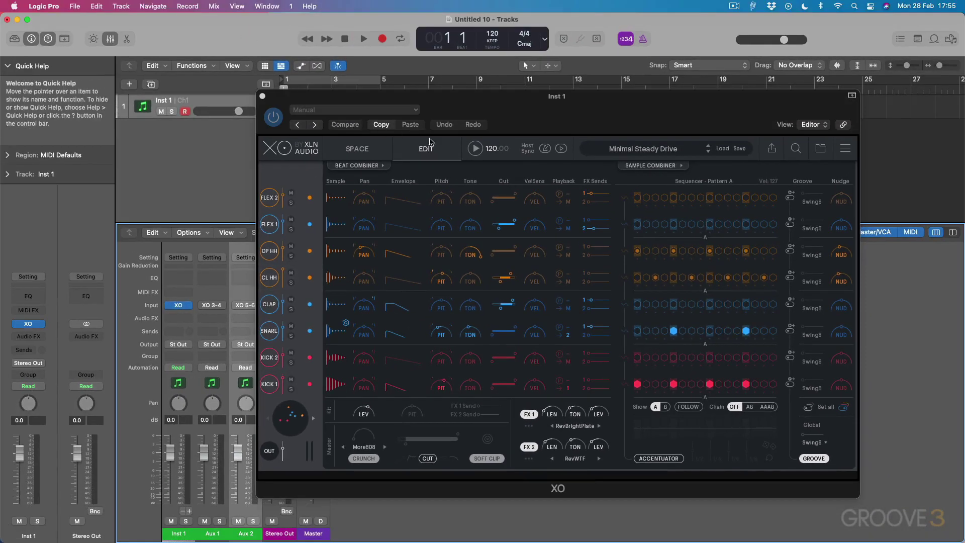
Play the beat and listen to Aux 1 and Aux 2 soloed one after the other, ending with playback stopped.
{"action": "left_click", "coordinate": [476, 149]}
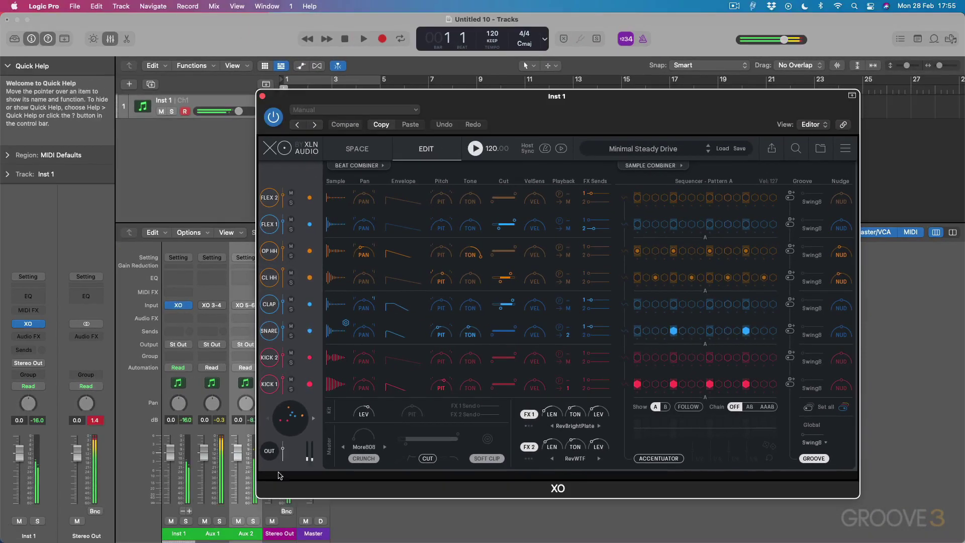
{"action": "left_click", "coordinate": [220, 522]}
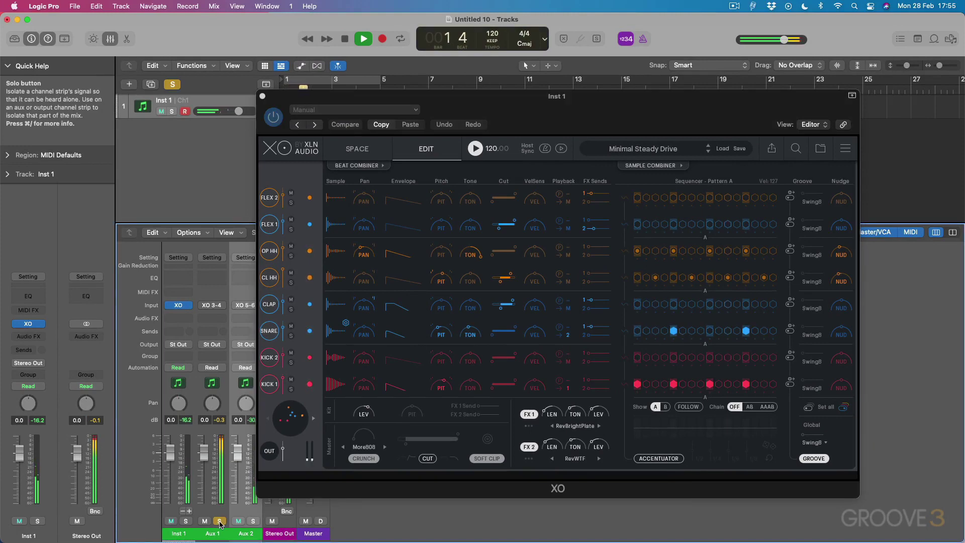
{"action": "left_click", "coordinate": [253, 521], "text": "alt"}
{"action": "key", "text": "space"}
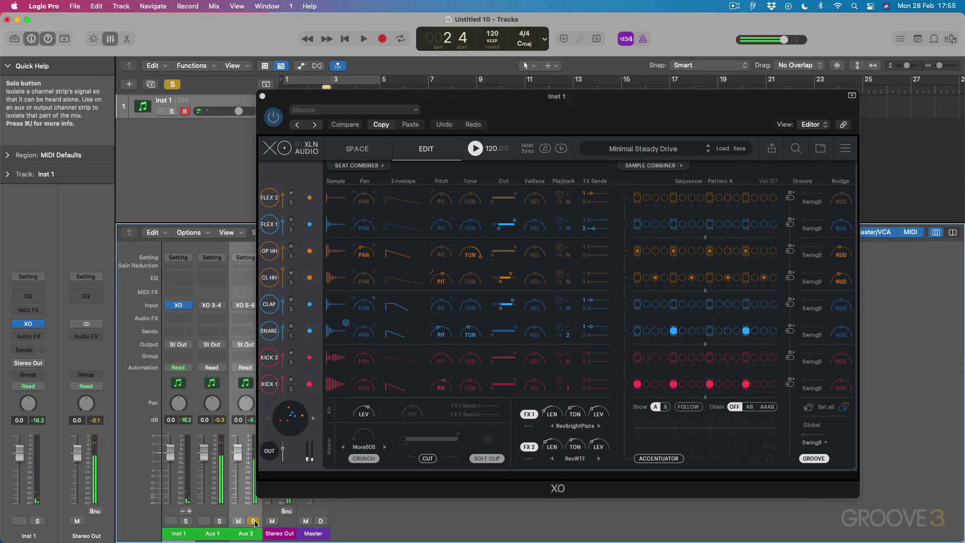
{"action": "left_click", "coordinate": [476, 149]}
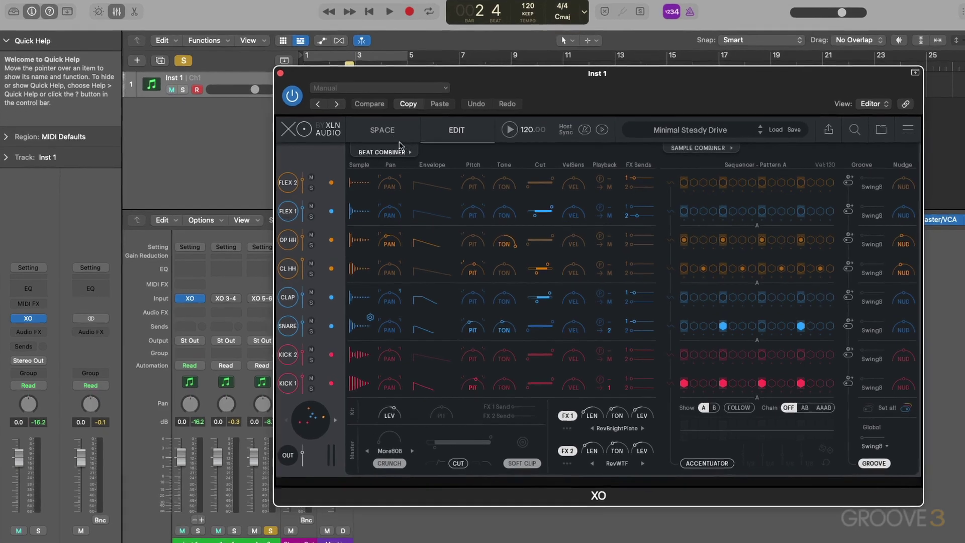
Return to the Space page and audition a sample in the pink kick cluster and one in the blue cluster.
{"action": "left_click", "coordinate": [356, 149]}
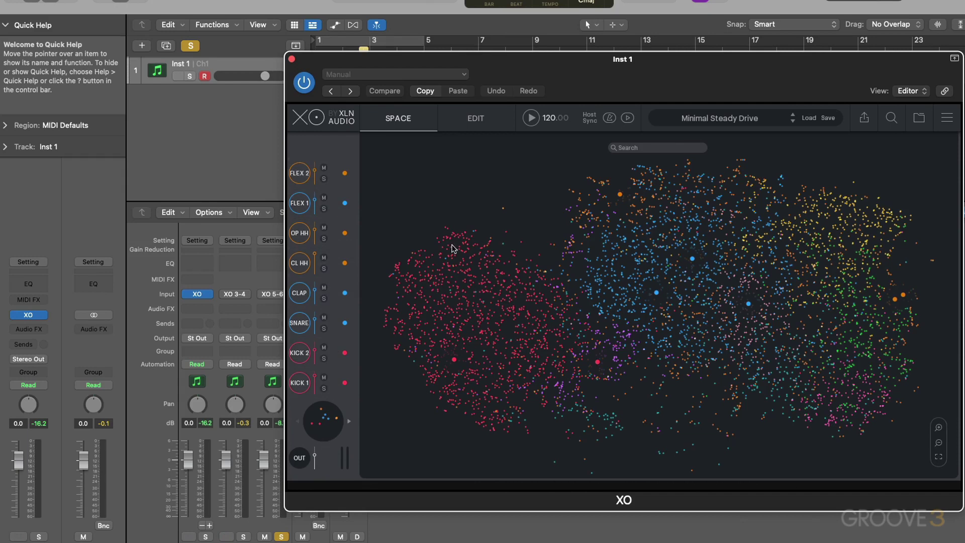
{"action": "left_click", "coordinate": [479, 306]}
{"action": "left_click", "coordinate": [652, 261]}
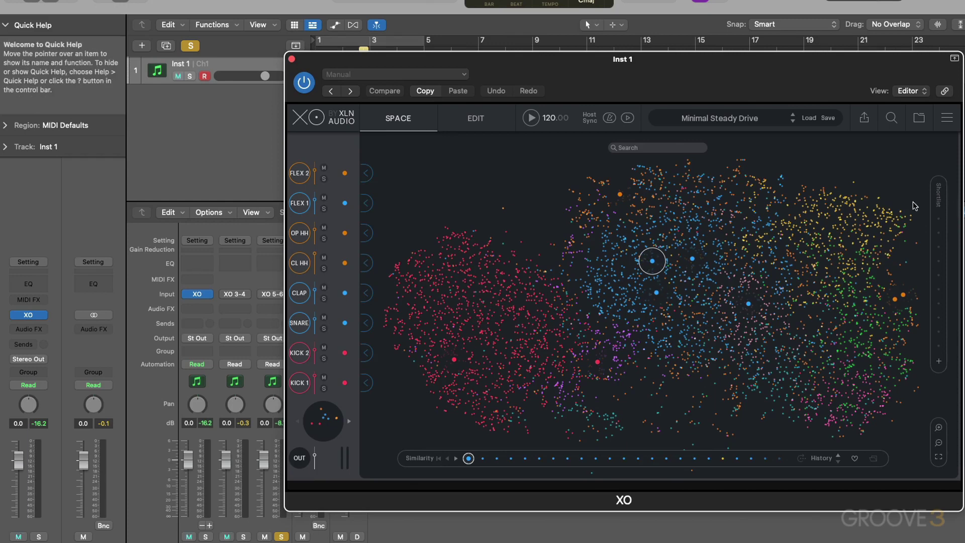
Play the beat from the Edit page, clear the solo on Aux 2 and stop playback.
{"action": "left_click", "coordinate": [489, 119]}
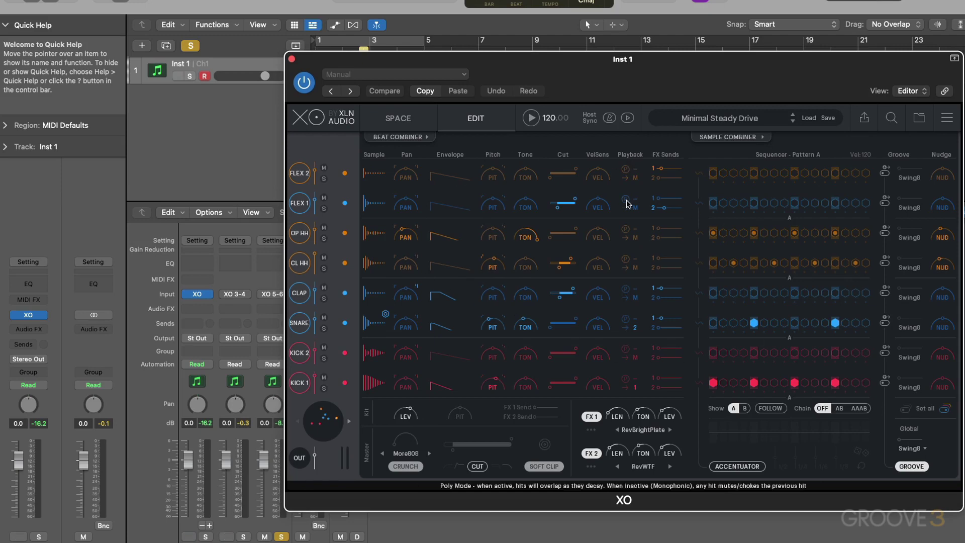
{"action": "left_click", "coordinate": [532, 120]}
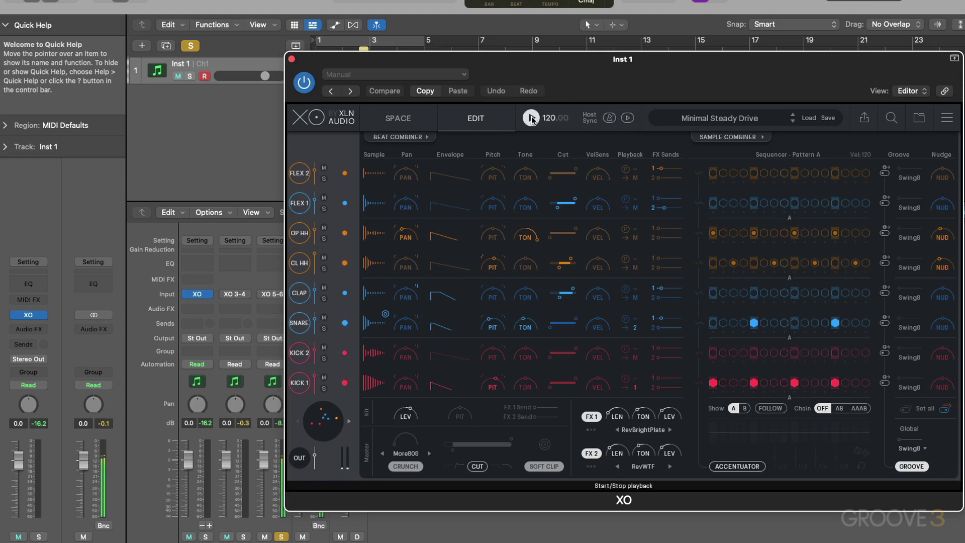
{"action": "left_click", "coordinate": [284, 537]}
{"action": "left_click", "coordinate": [283, 537]}
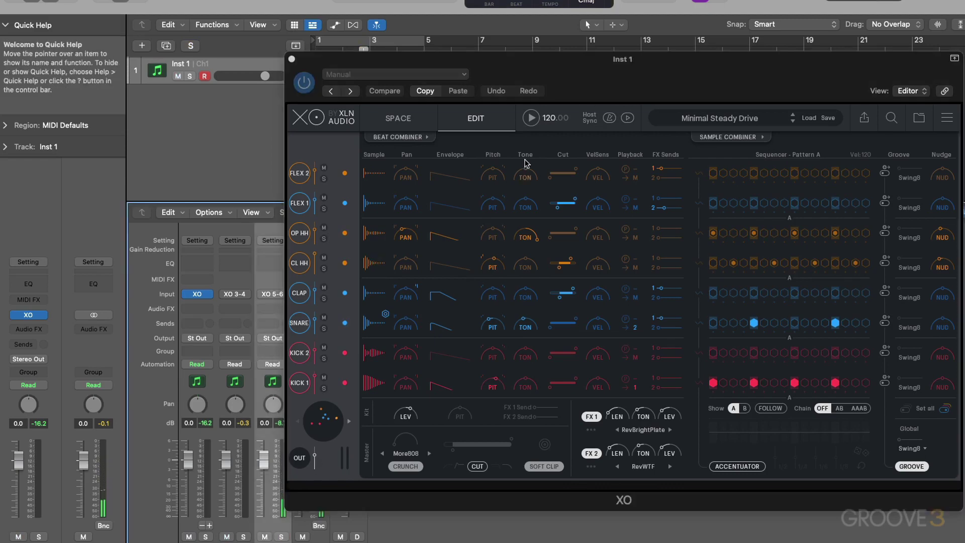
{"action": "left_click", "coordinate": [532, 118]}
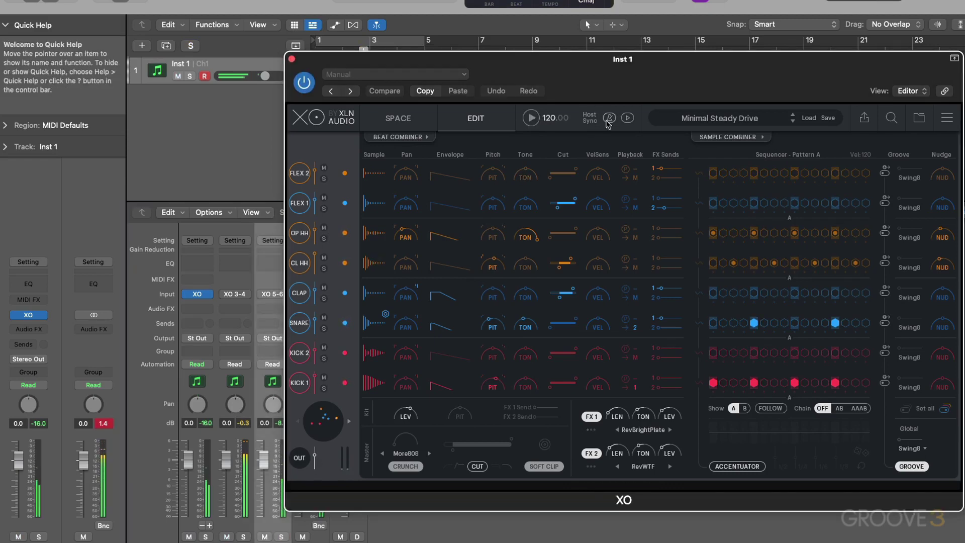
Run the beat from Logic's transport with host playback sync enabled, and switch to host tempo sync alone.
{"action": "left_click", "coordinate": [628, 117]}
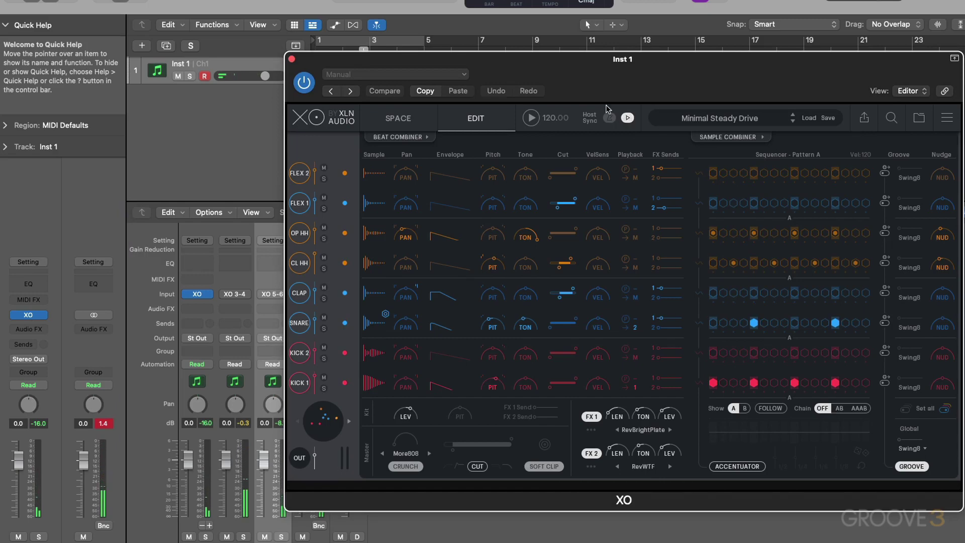
{"action": "key", "text": "space"}
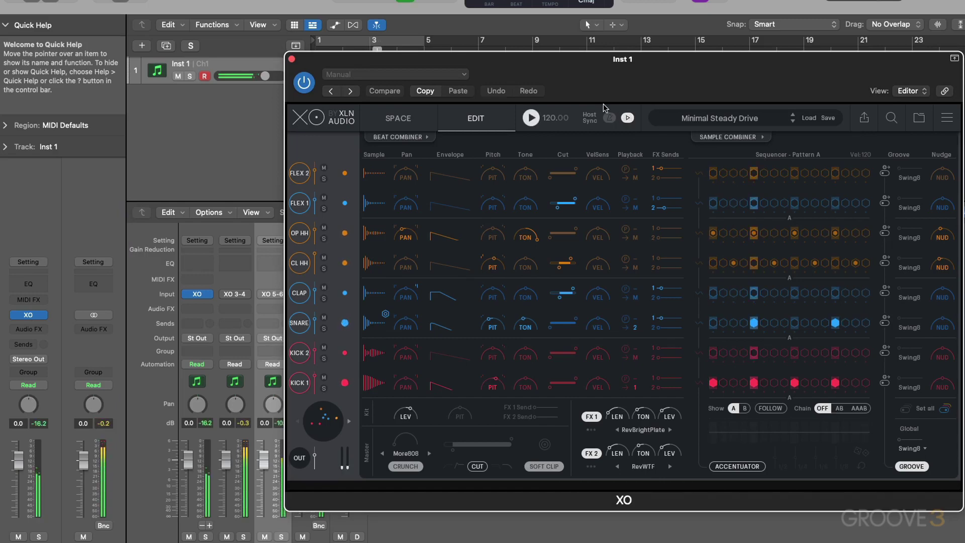
{"action": "key", "text": "space"}
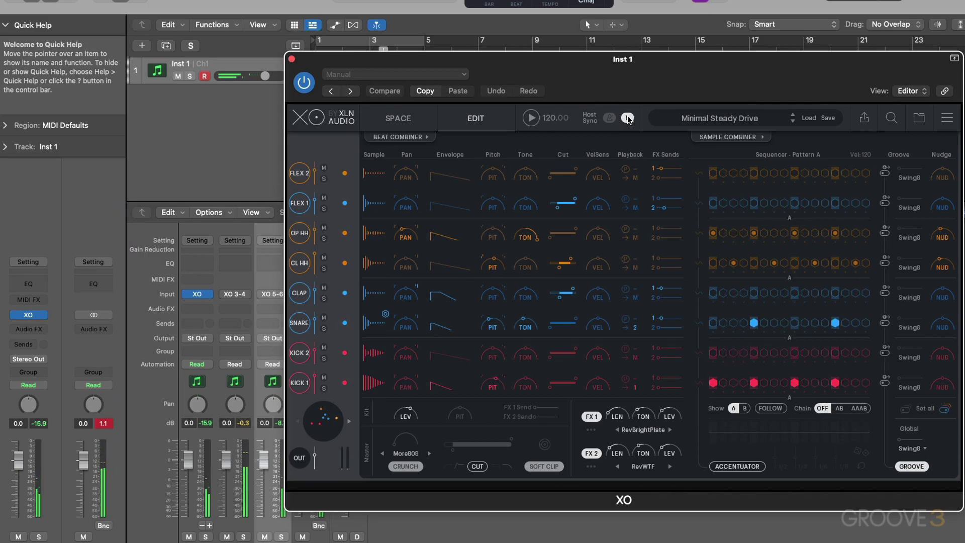
{"action": "left_click", "coordinate": [610, 118]}
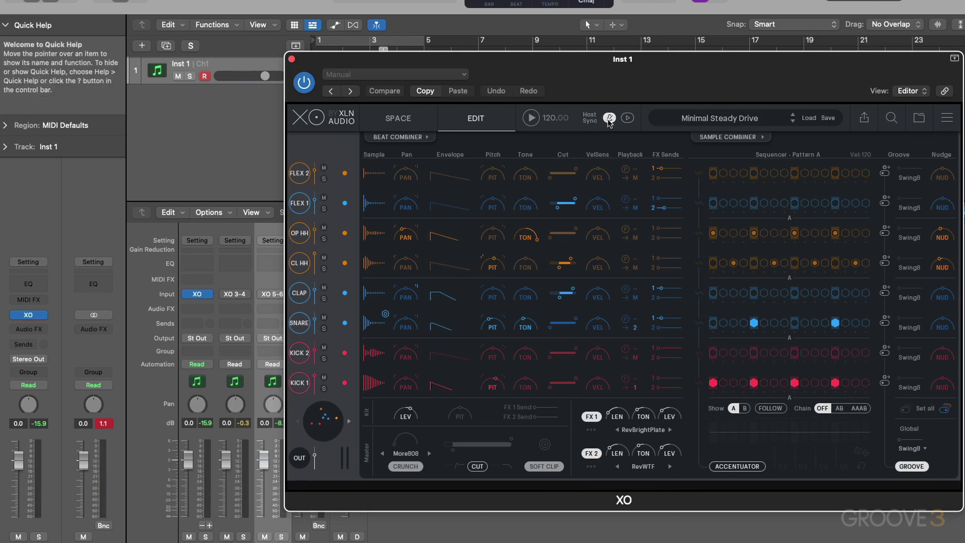
View the preset browser and the export folder setup without loading a preset or choosing a folder.
{"action": "left_click", "coordinate": [718, 118]}
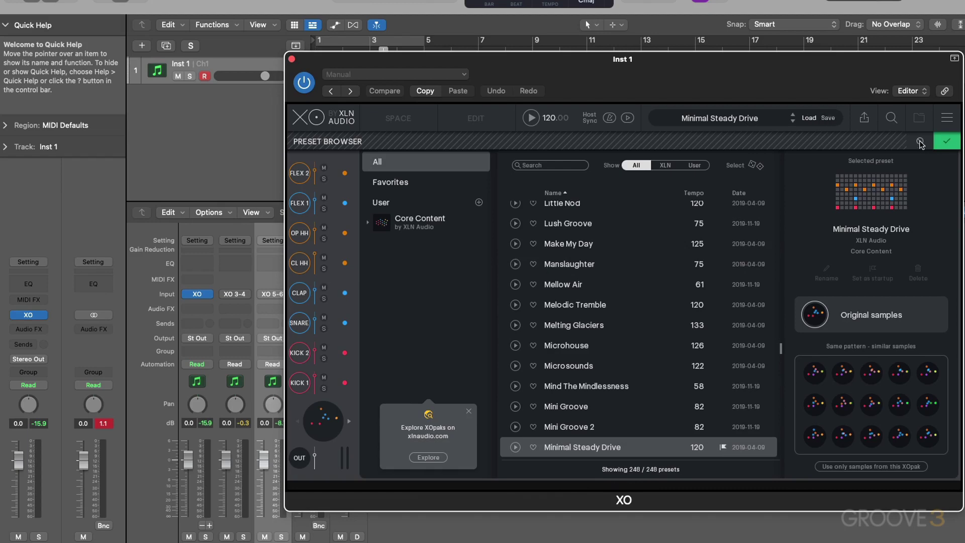
{"action": "left_click", "coordinate": [864, 119]}
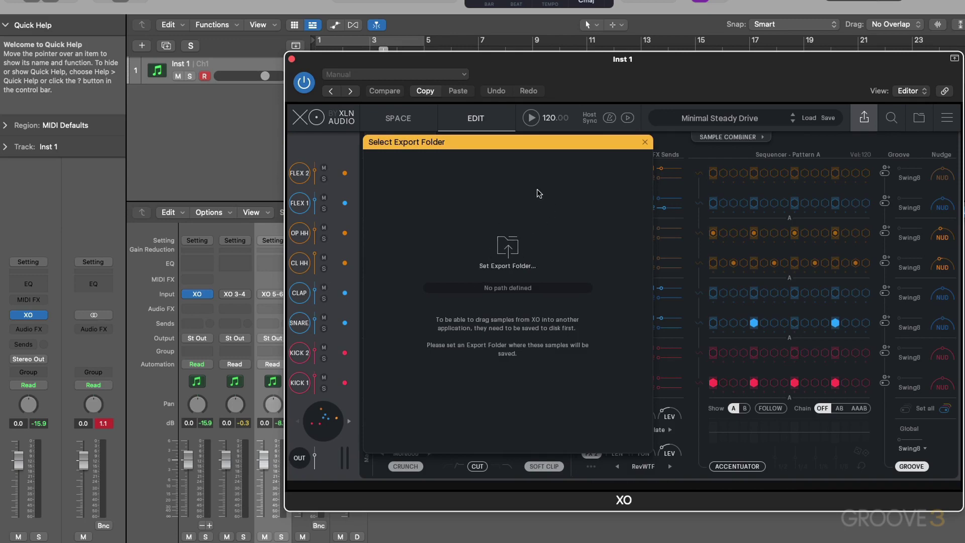
Show only Kick samples on the Space map with Search & Filter, and turn the filter off again.
{"action": "left_click", "coordinate": [892, 118]}
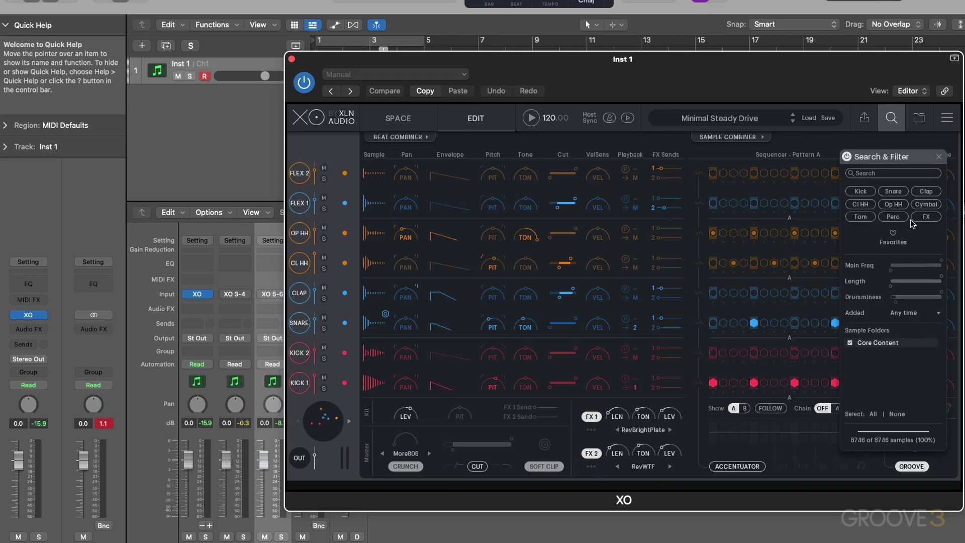
{"action": "left_click", "coordinate": [861, 192]}
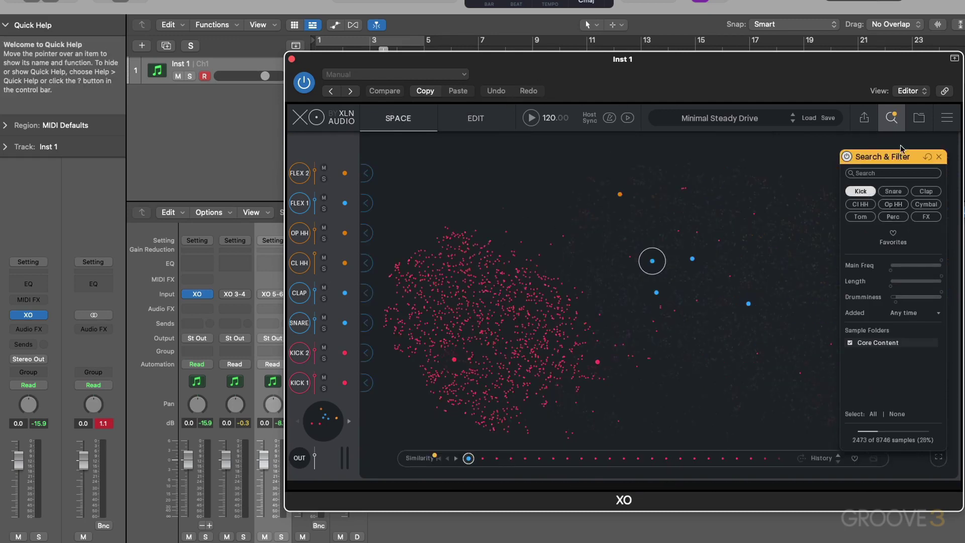
{"action": "left_click", "coordinate": [892, 117]}
View the Sample Folders window and XO's main menu options, closing both without changes.
{"action": "left_click", "coordinate": [919, 118]}
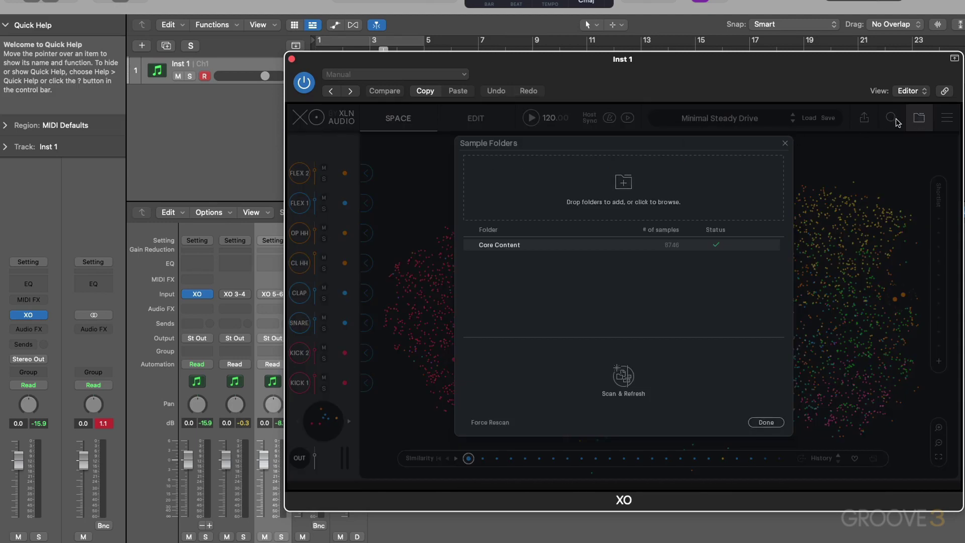
{"action": "left_click", "coordinate": [786, 144]}
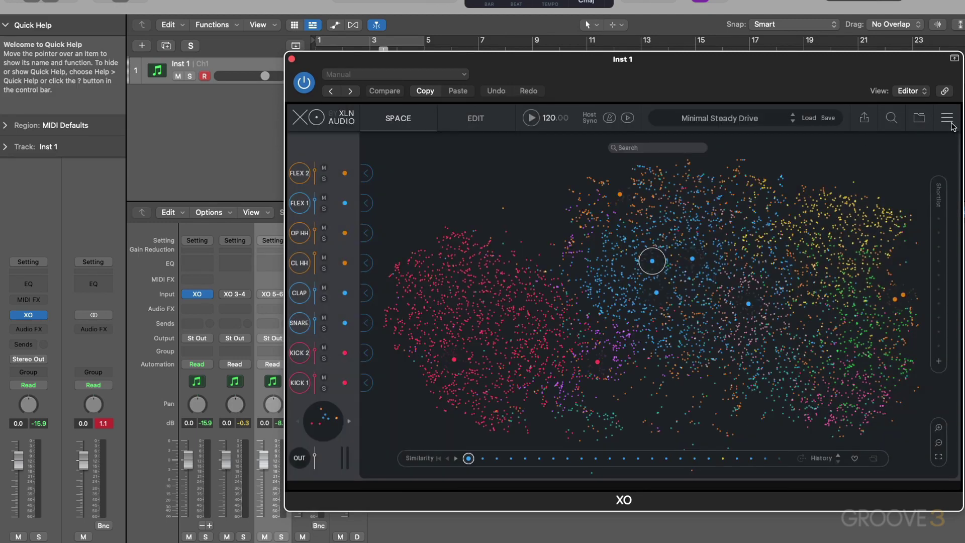
{"action": "left_click", "coordinate": [947, 119]}
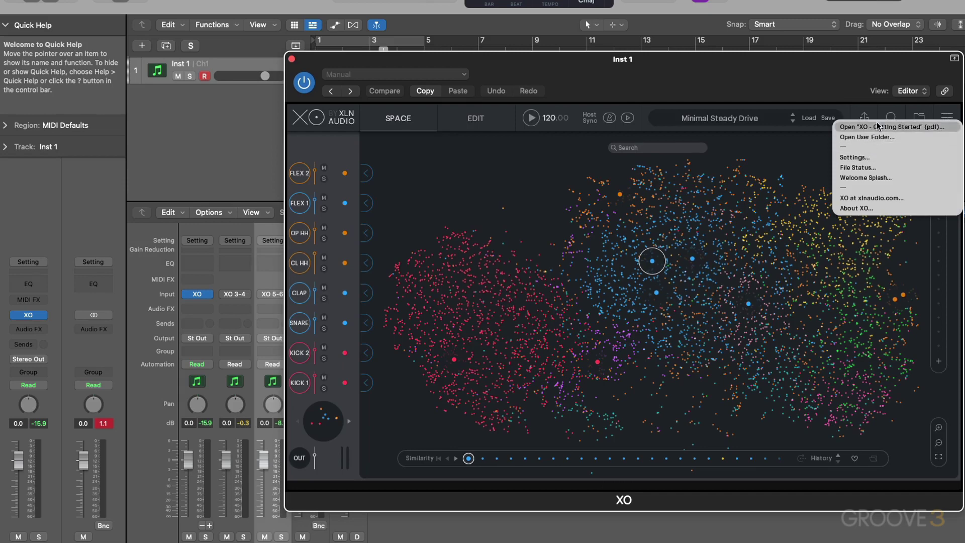
{"action": "left_click", "coordinate": [948, 118]}
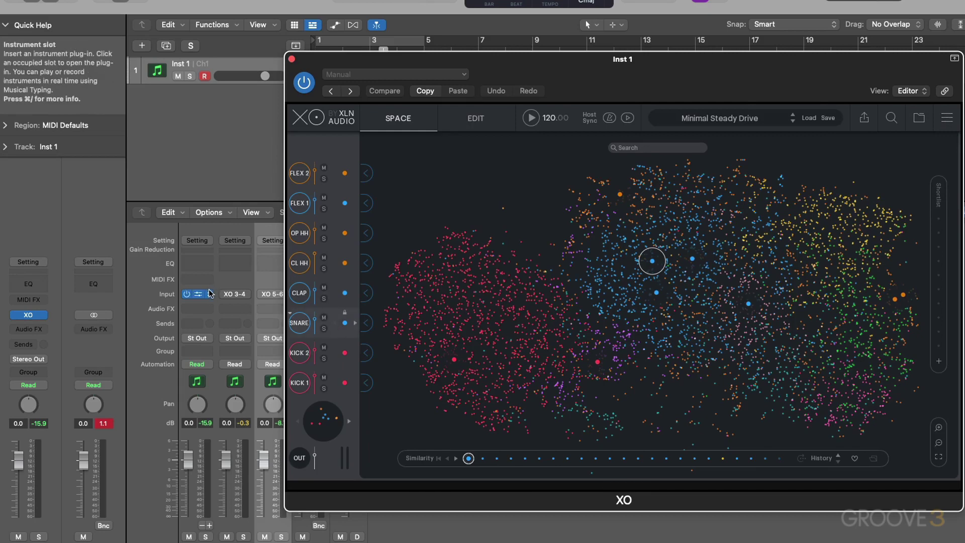
Revisit the Edit page briefly and return to the Space page.
{"action": "left_click", "coordinate": [477, 119]}
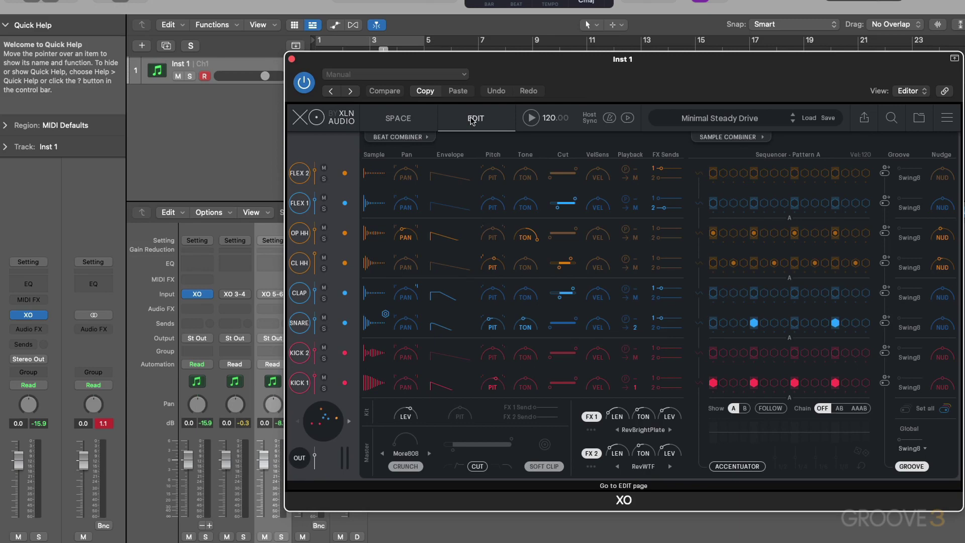
{"action": "left_click", "coordinate": [398, 118]}
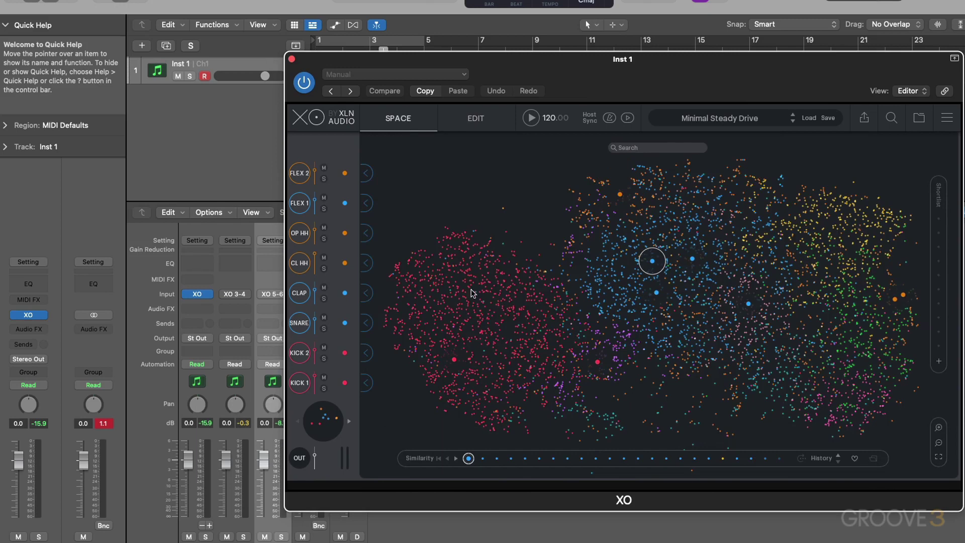